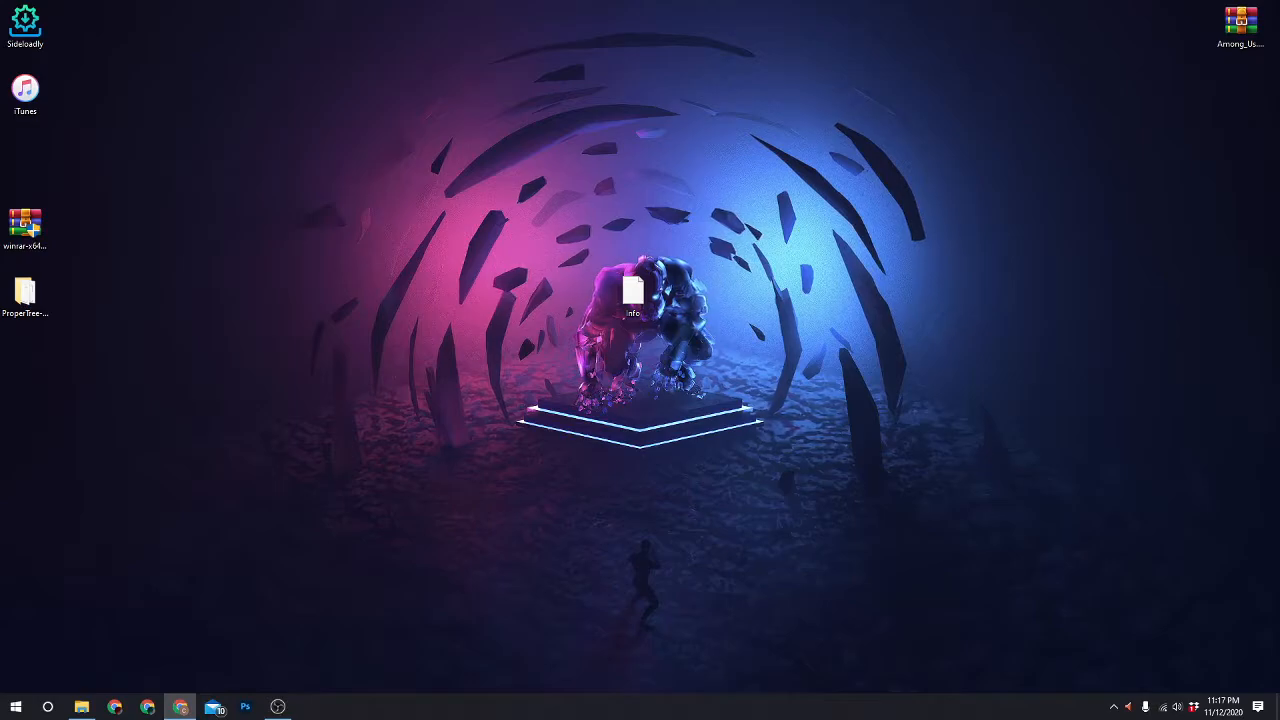
Install WinRAR from the downloaded desktop installer with the default file associations and integration options, and close the resulting program folder
{"action": "left_click_drag", "start_coordinate": [1279, 152], "coordinate": [984, 0]}
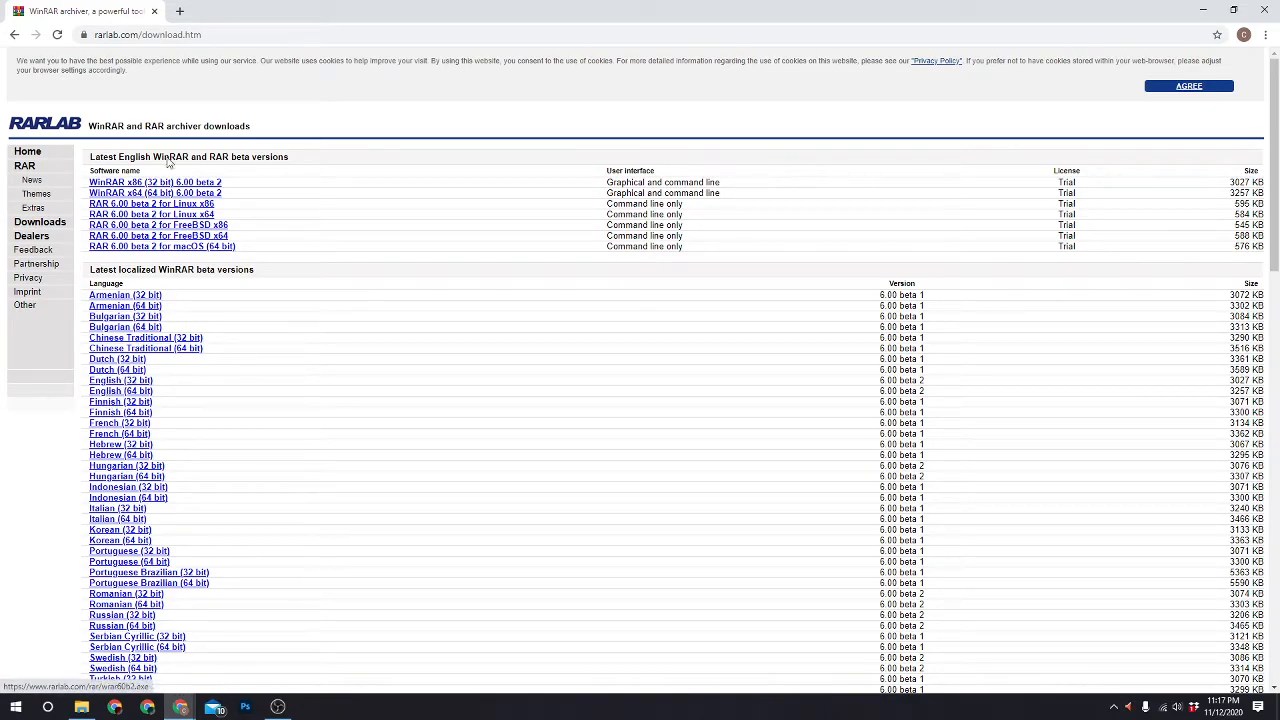
{"action": "key", "text": "super+d"}
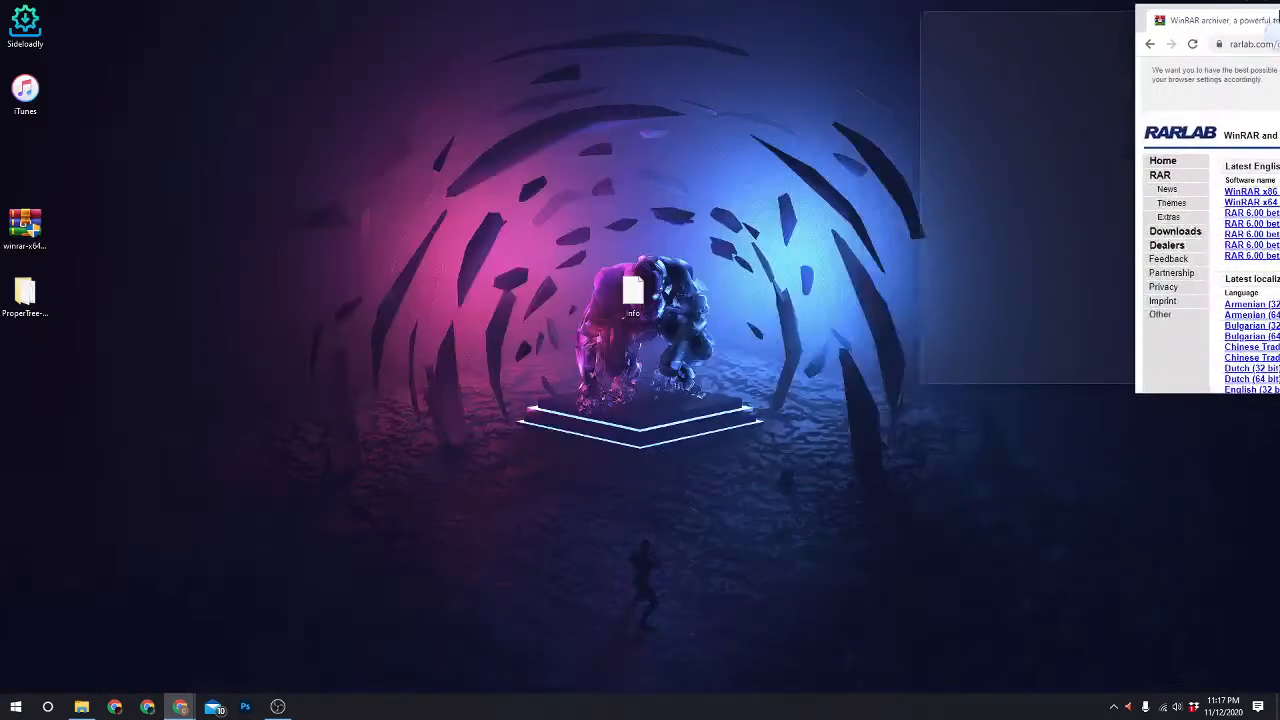
{"action": "left_click", "coordinate": [17, 228]}
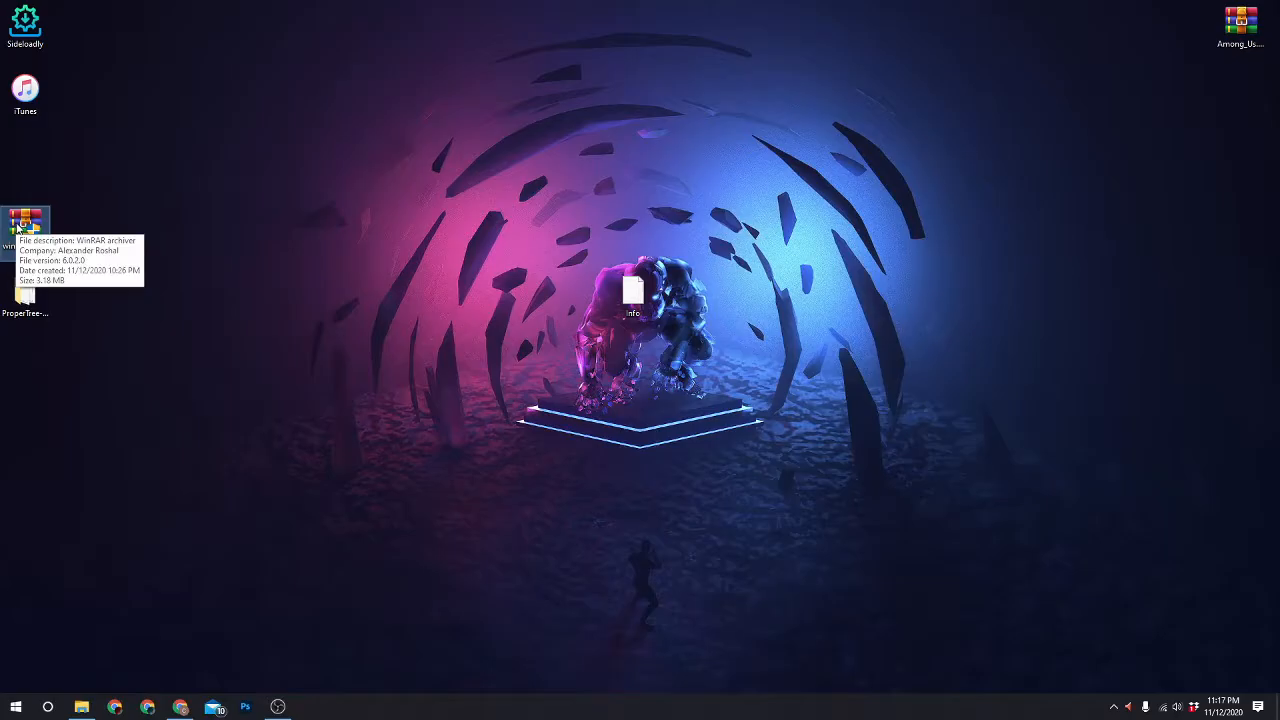
{"action": "double_click", "coordinate": [17, 228]}
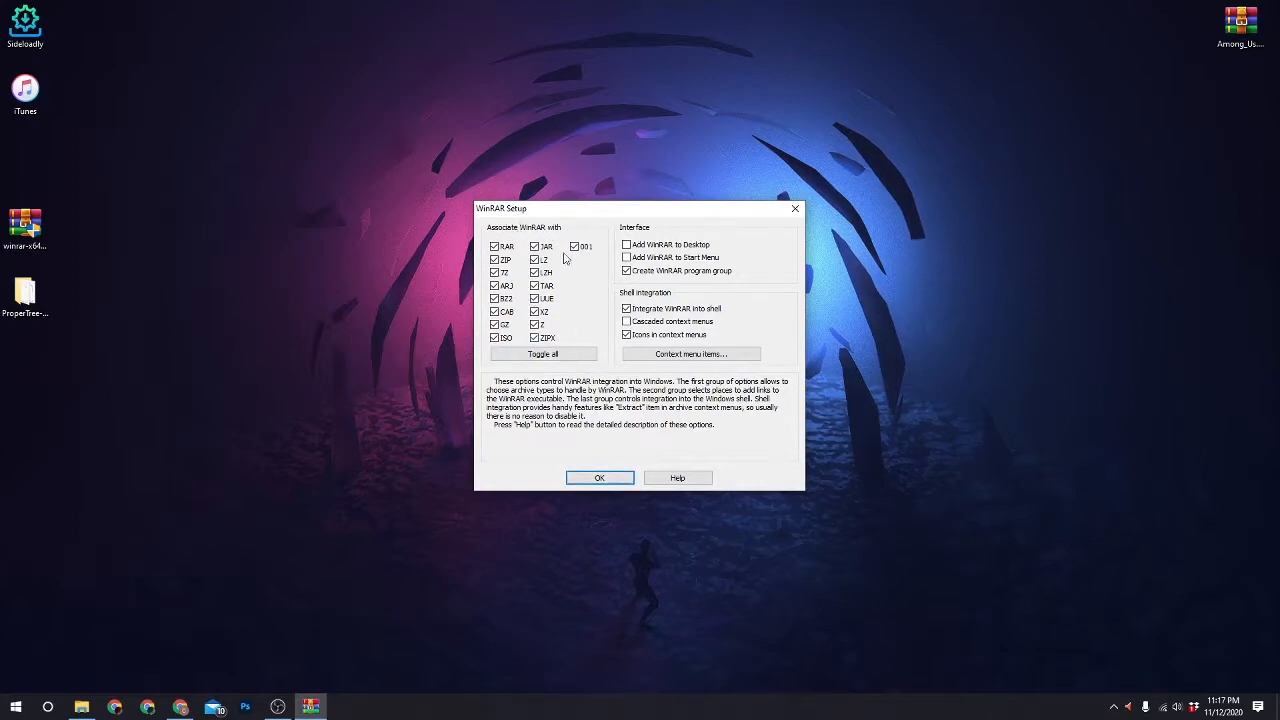
{"action": "left_click", "coordinate": [603, 479]}
{"action": "left_click", "coordinate": [632, 479]}
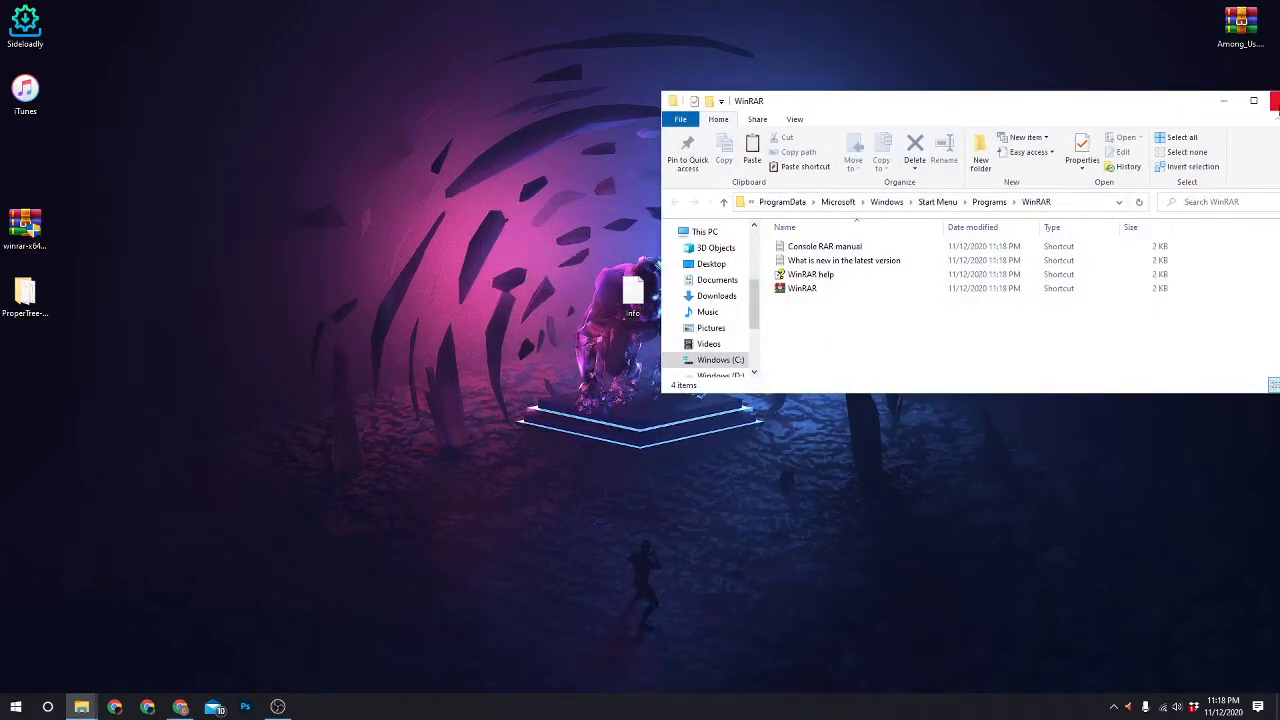
{"action": "left_click", "coordinate": [1276, 101]}
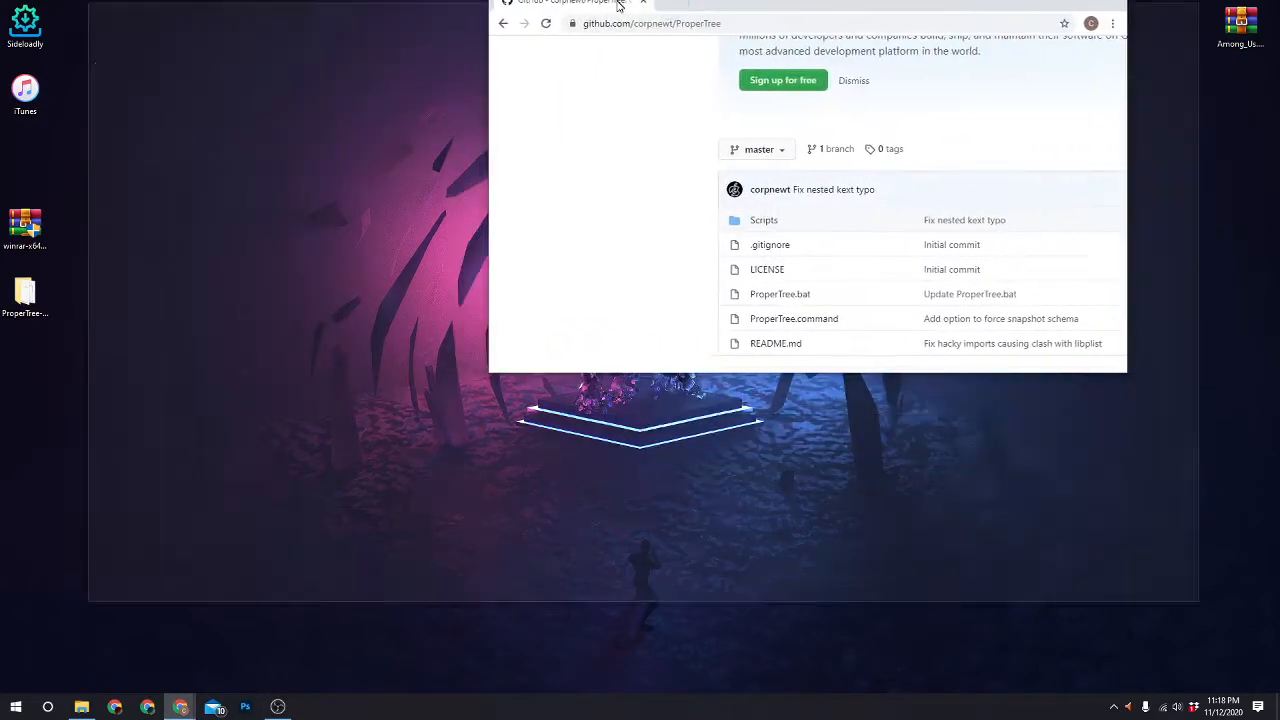
Download the corpnewt/ProperTree repository from GitHub as a ZIP
{"action": "left_click_drag", "start_coordinate": [618, 2], "coordinate": [618, 0]}
{"action": "scroll", "coordinate": [388, 312], "scroll_direction": "up", "scroll_amount": 3}
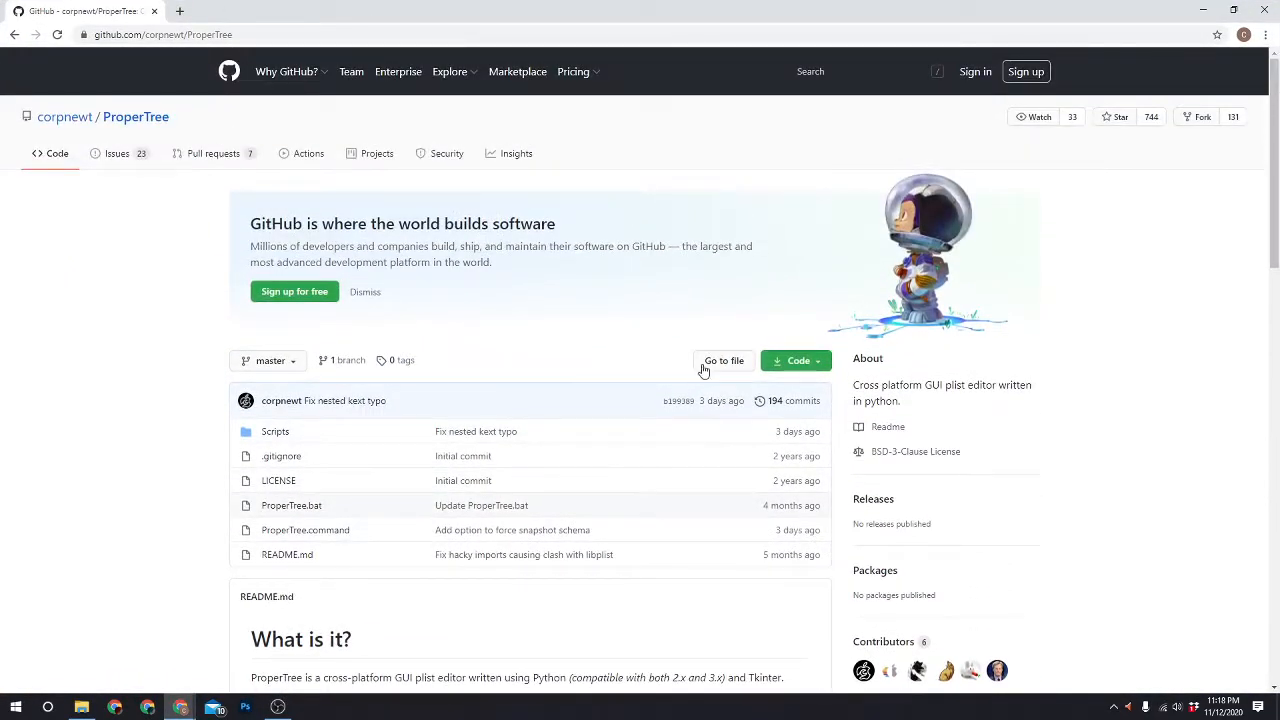
{"action": "left_click", "coordinate": [806, 364]}
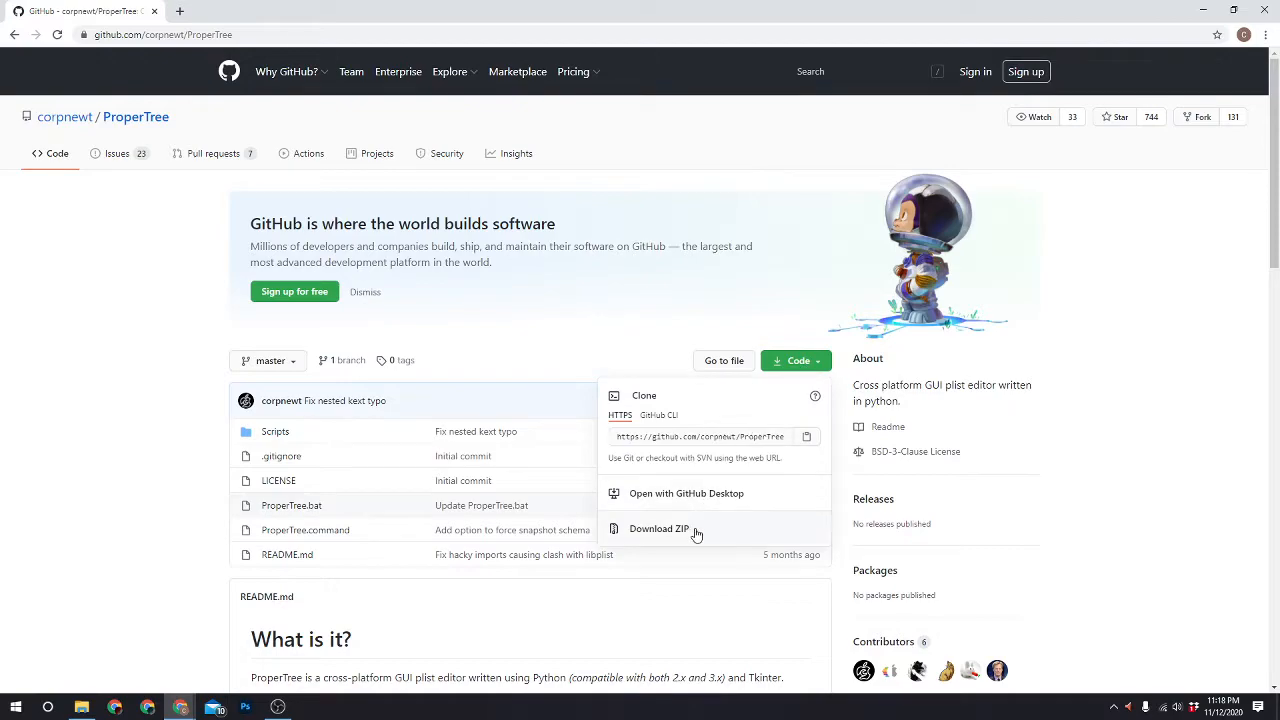
{"action": "left_click", "coordinate": [659, 529]}
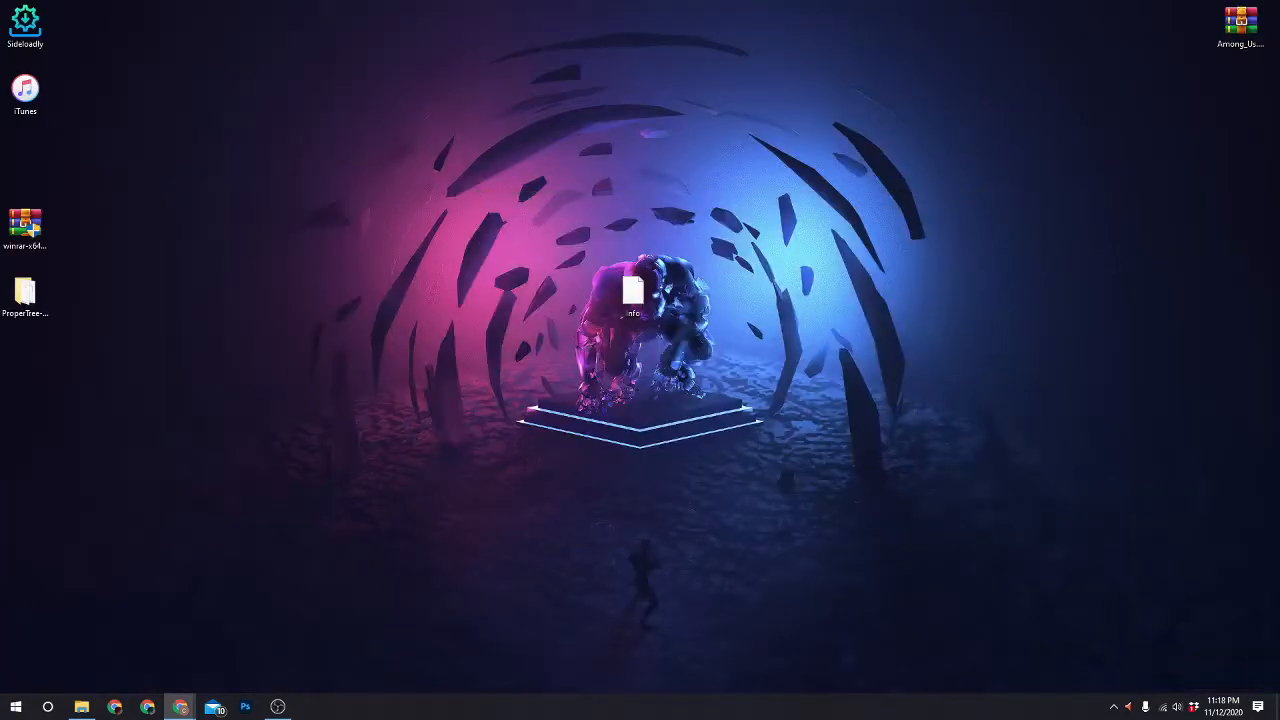
Launch the ProperTree batch file from the ProperTree-master folder, leaving only the empty plist editor window in view
{"action": "double_click", "coordinate": [33, 314]}
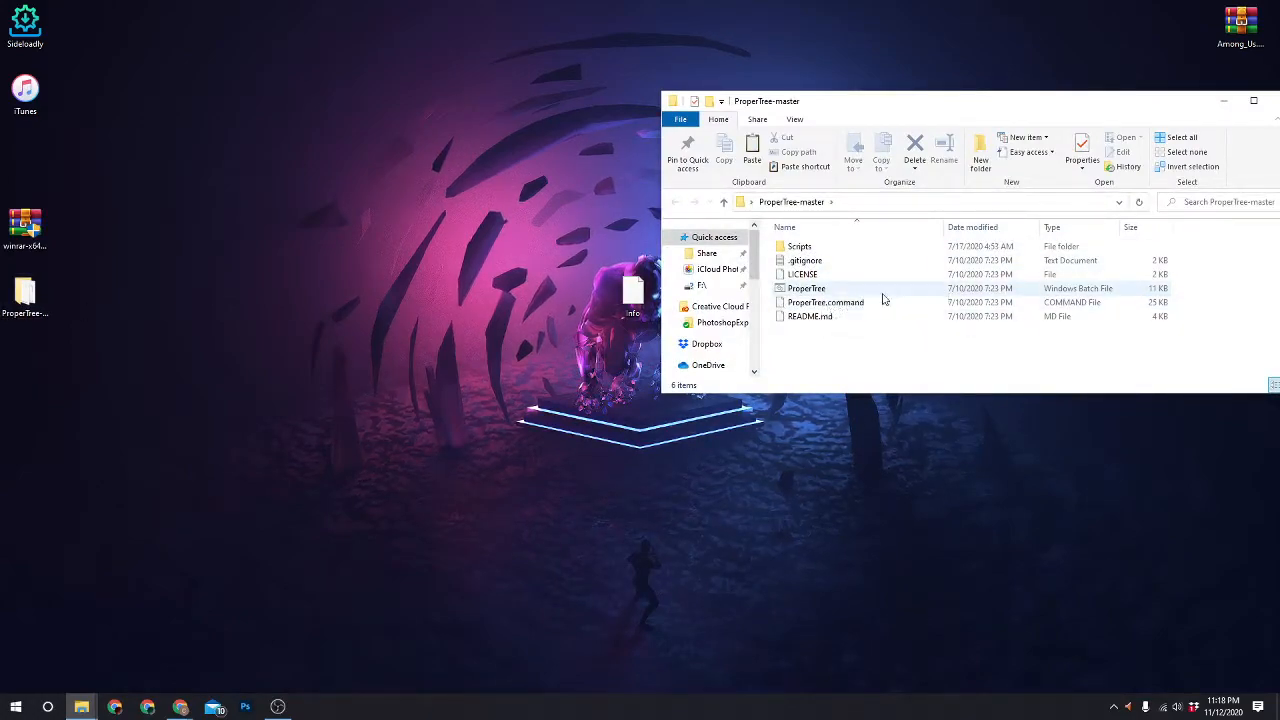
{"action": "right_click", "coordinate": [864, 290]}
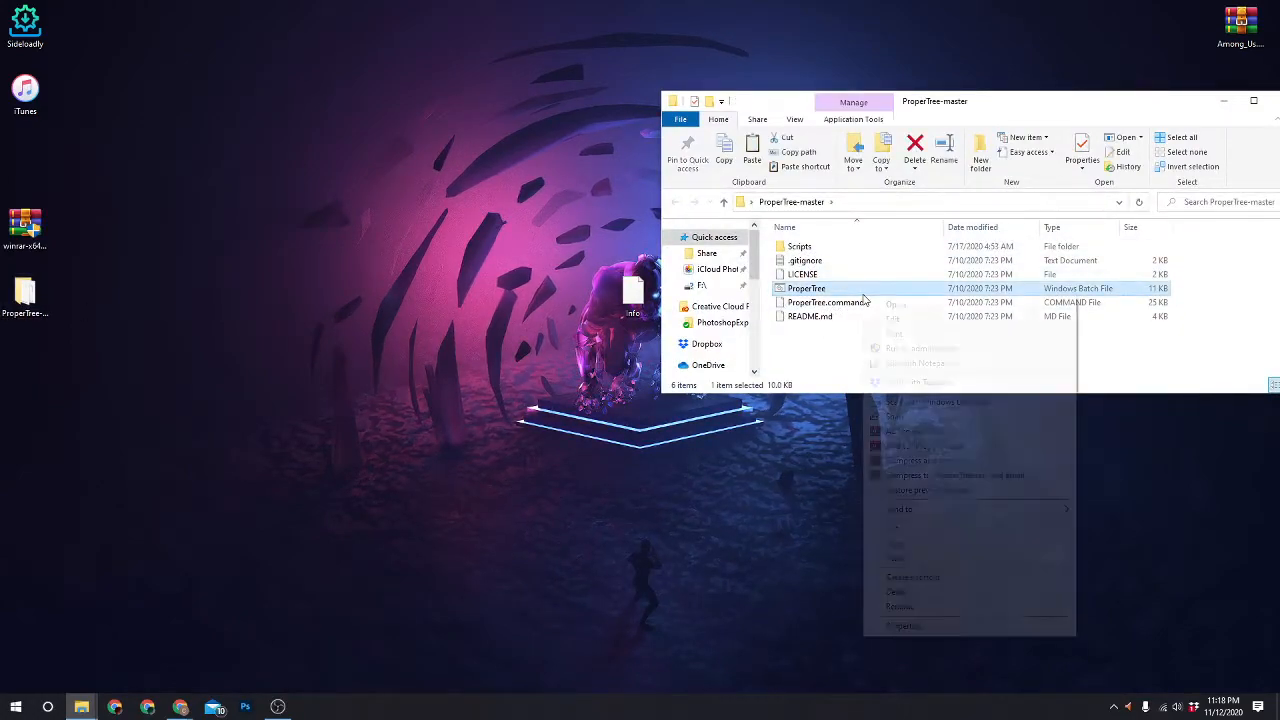
{"action": "left_click", "coordinate": [895, 304]}
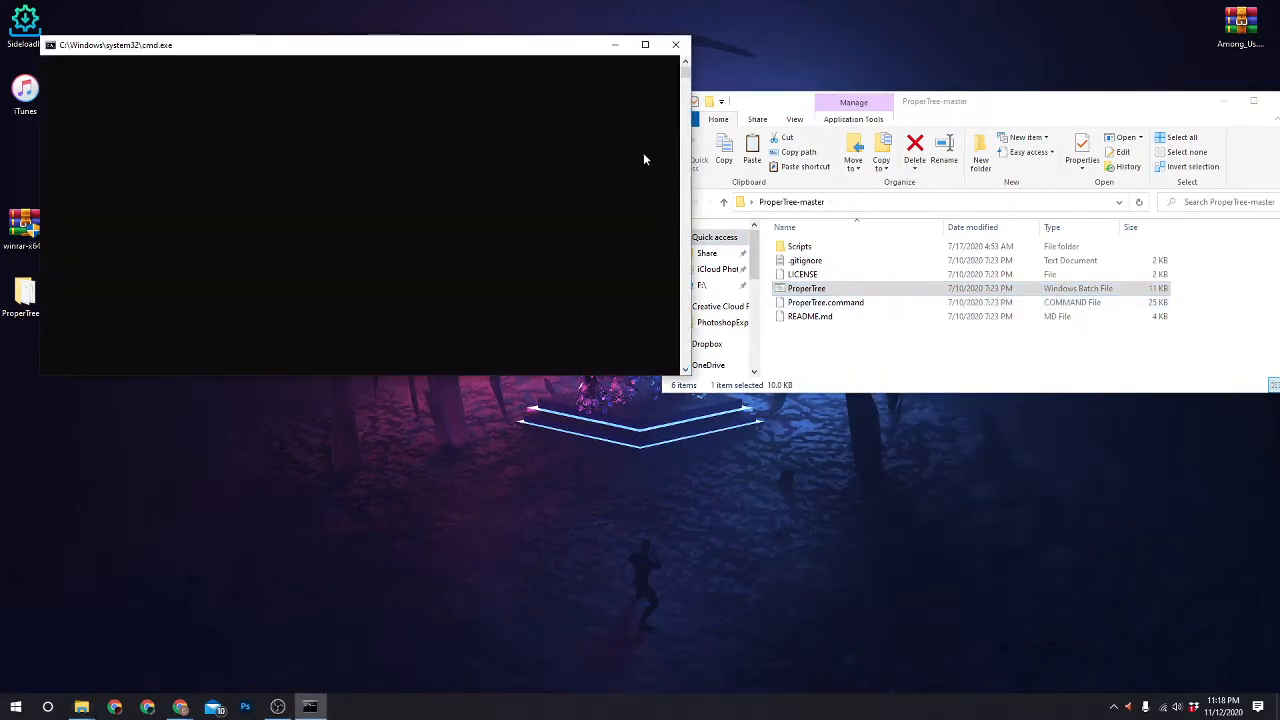
{"action": "left_click", "coordinate": [610, 48]}
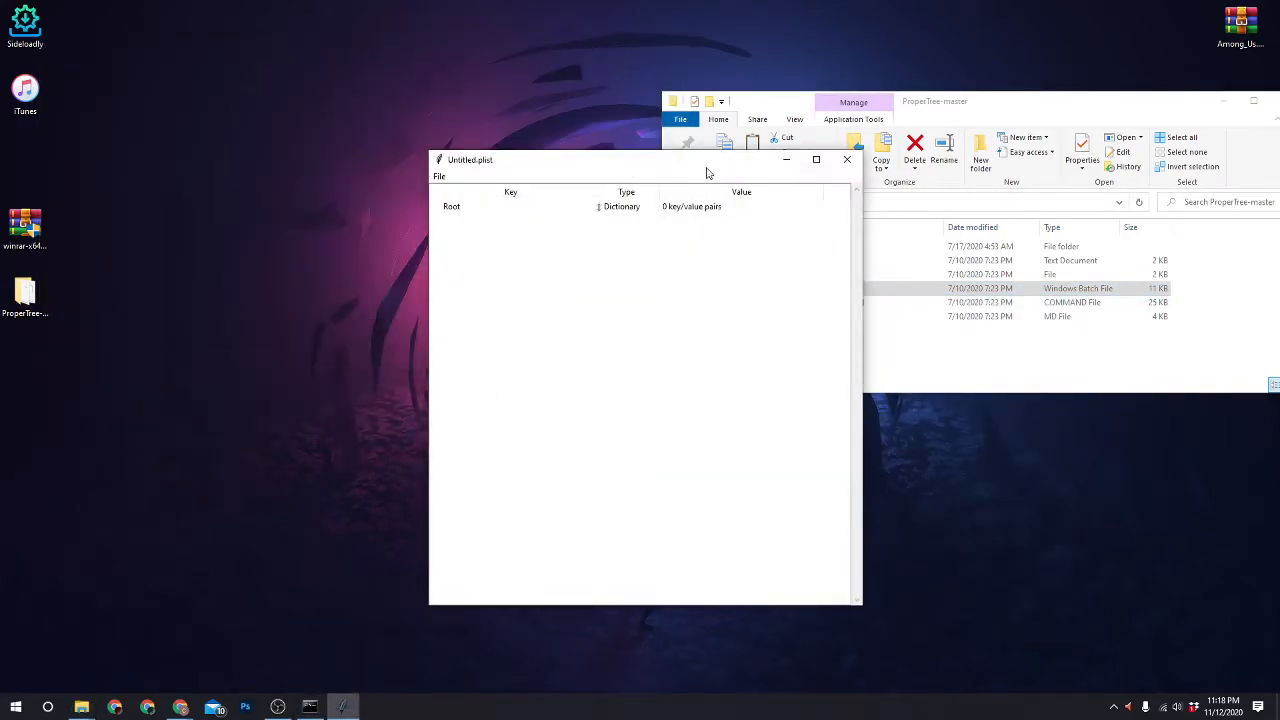
{"action": "left_click_drag", "start_coordinate": [944, 105], "coordinate": [899, 388]}
{"action": "left_click_drag", "start_coordinate": [510, 165], "coordinate": [555, 177]}
{"action": "left_click_drag", "start_coordinate": [1053, 387], "coordinate": [929, 395]}
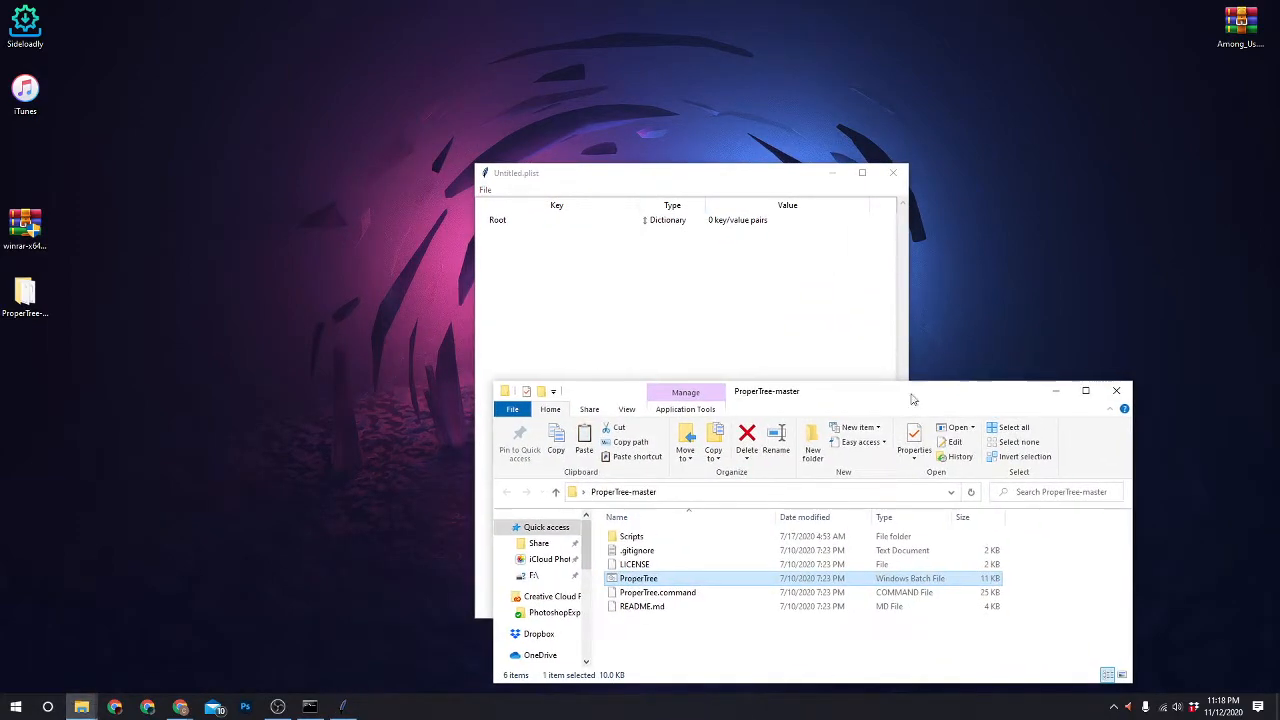
{"action": "left_click", "coordinate": [1047, 395]}
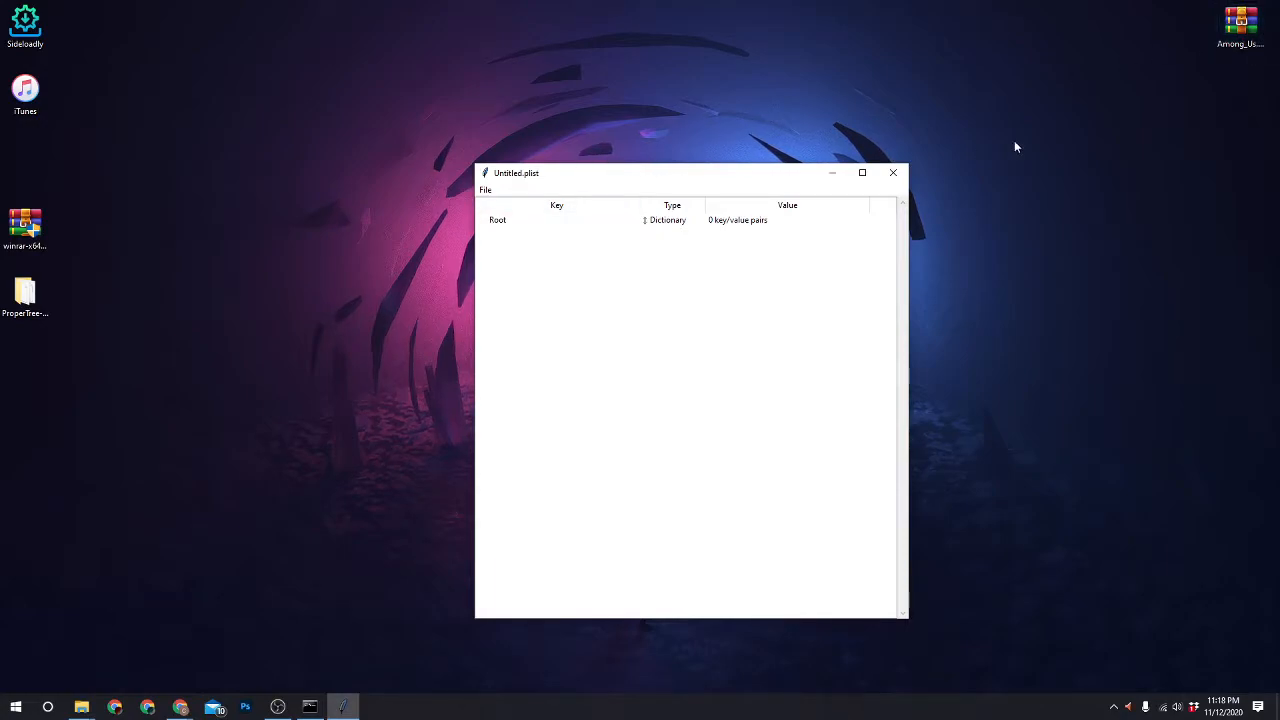
Open the Among_Us.ipa file on the desktop with WinRAR and dismiss the first-use notification
{"action": "right_click", "coordinate": [1227, 38]}
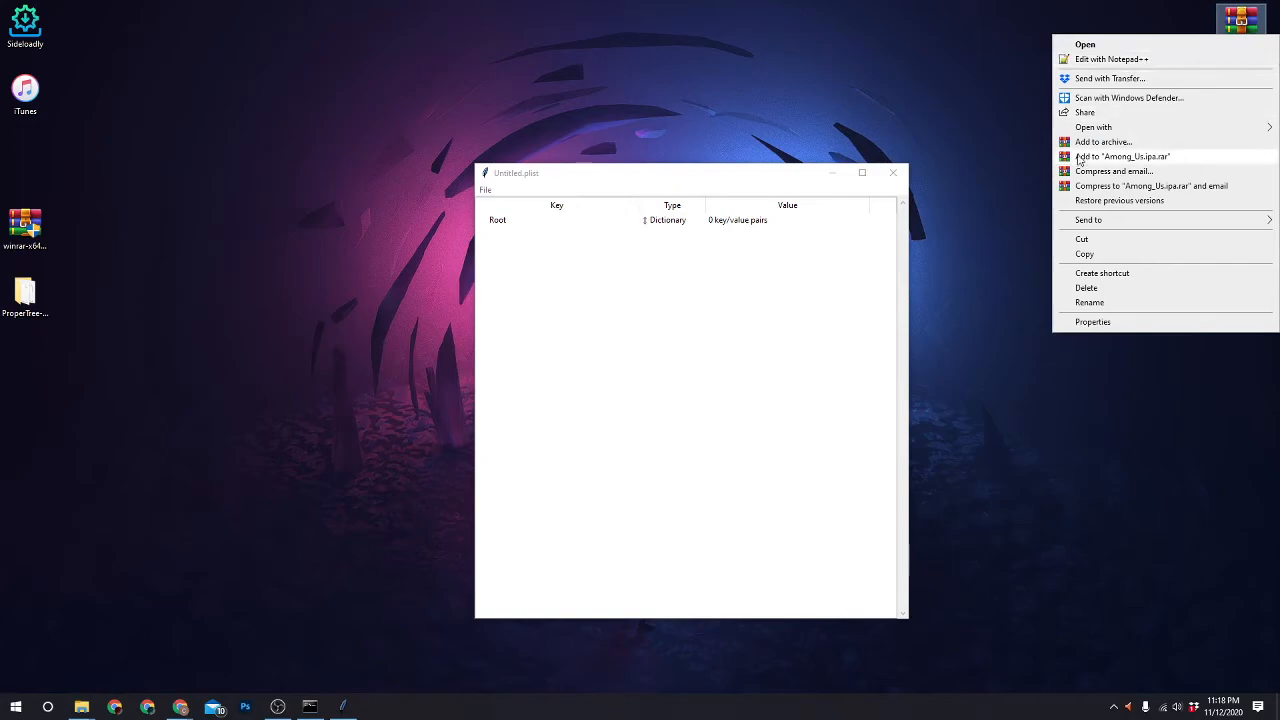
{"action": "mouse_move", "coordinate": [1108, 128]}
{"action": "left_click", "coordinate": [946, 170]}
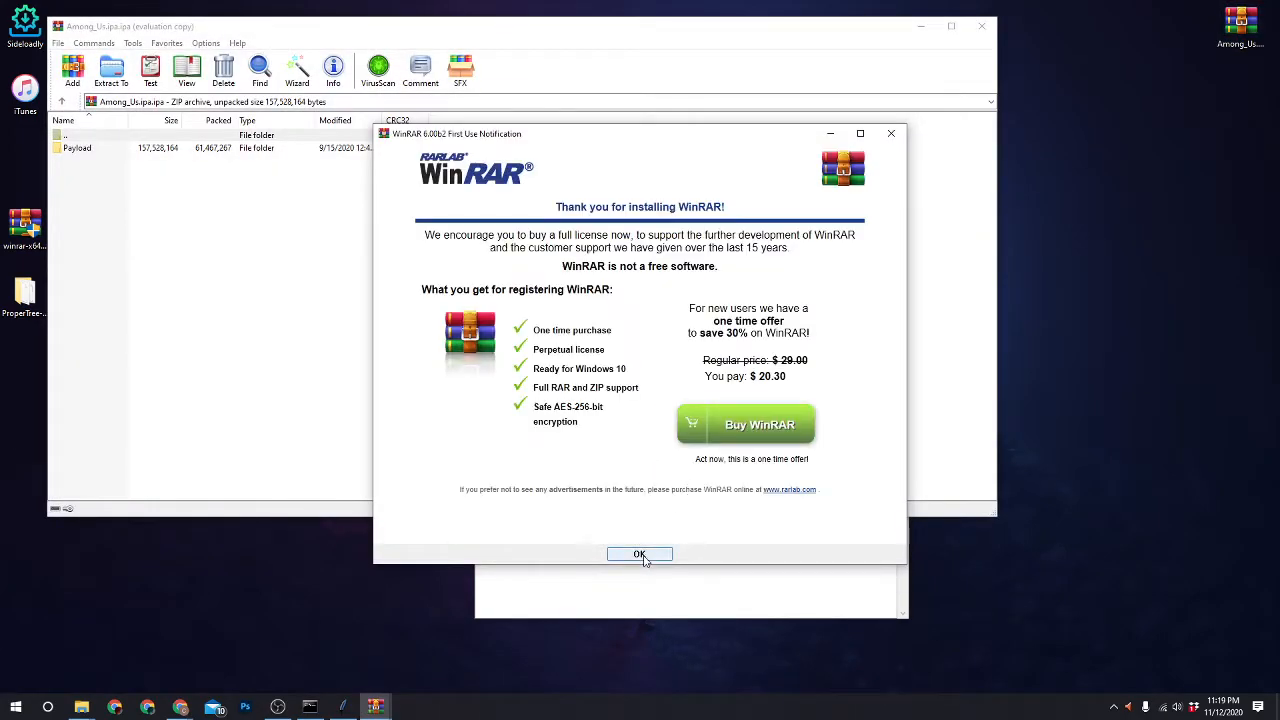
{"action": "left_click", "coordinate": [641, 554]}
Extract Info.plist from the archive's Payload\amongus.app folder to the desktop, and minimize WinRAR
{"action": "double_click", "coordinate": [131, 150]}
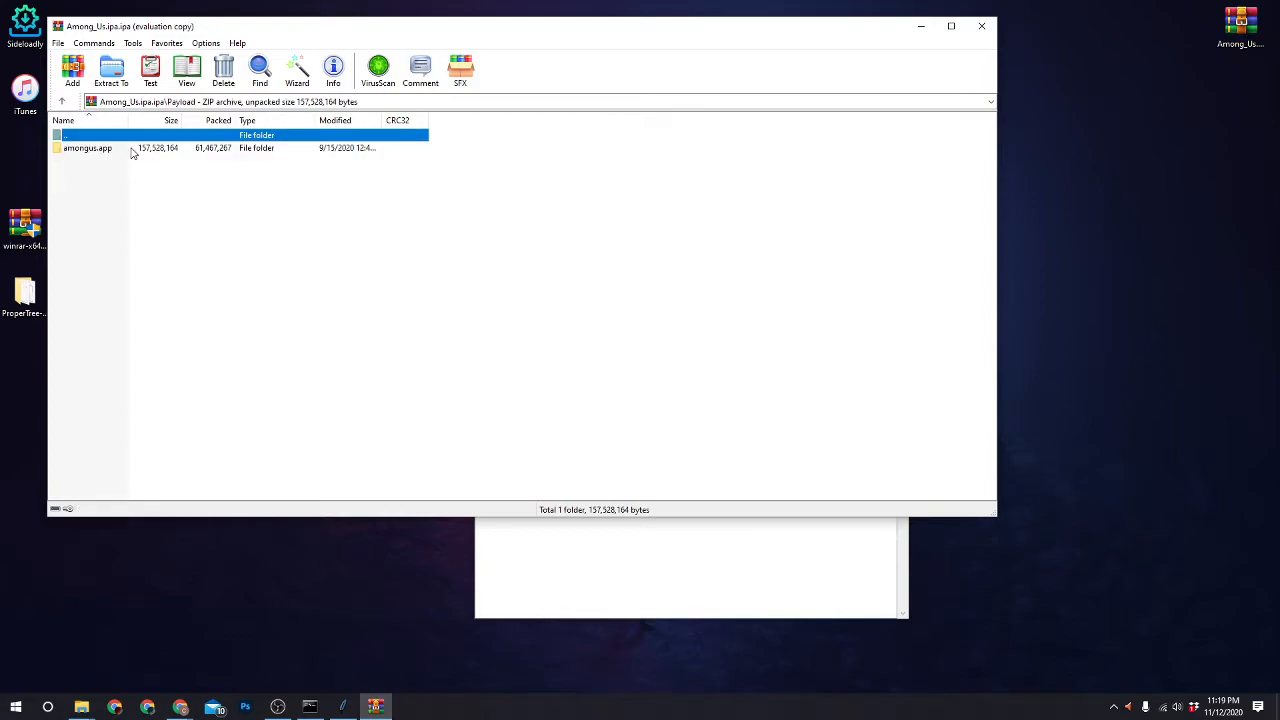
{"action": "double_click", "coordinate": [131, 150]}
{"action": "scroll", "coordinate": [140, 300], "scroll_direction": "down", "scroll_amount": 2}
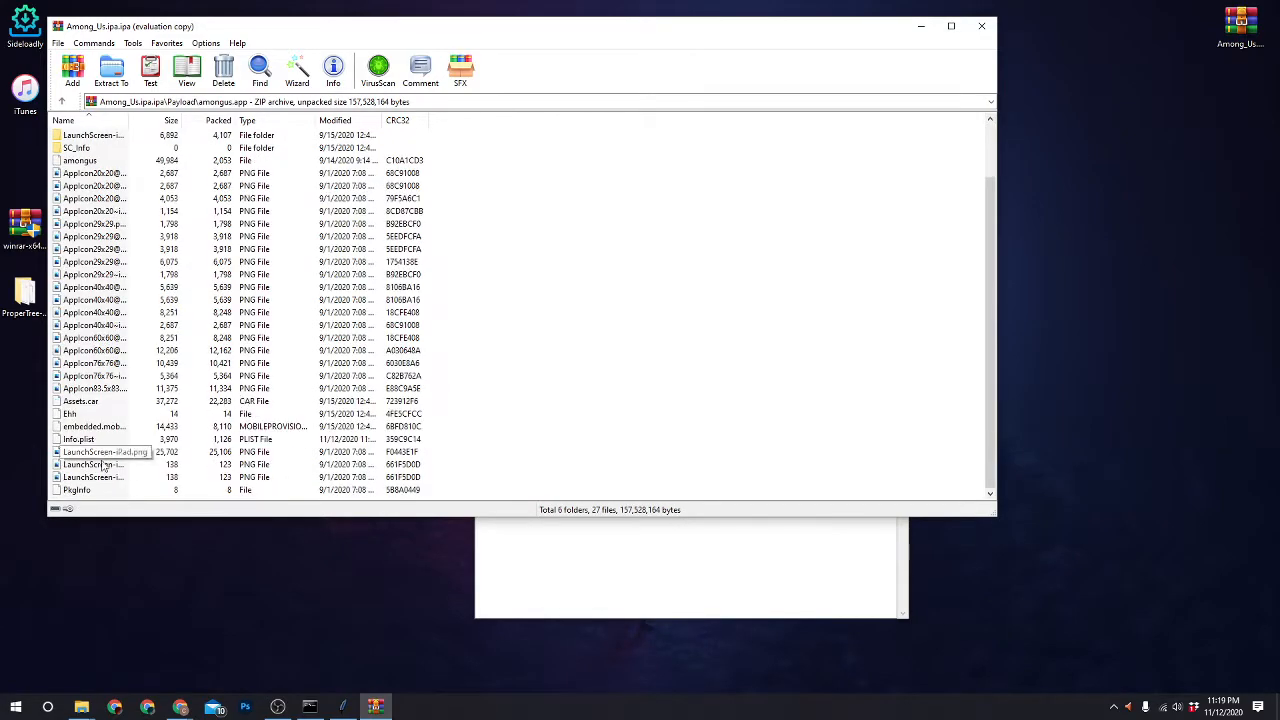
{"action": "left_click", "coordinate": [106, 440]}
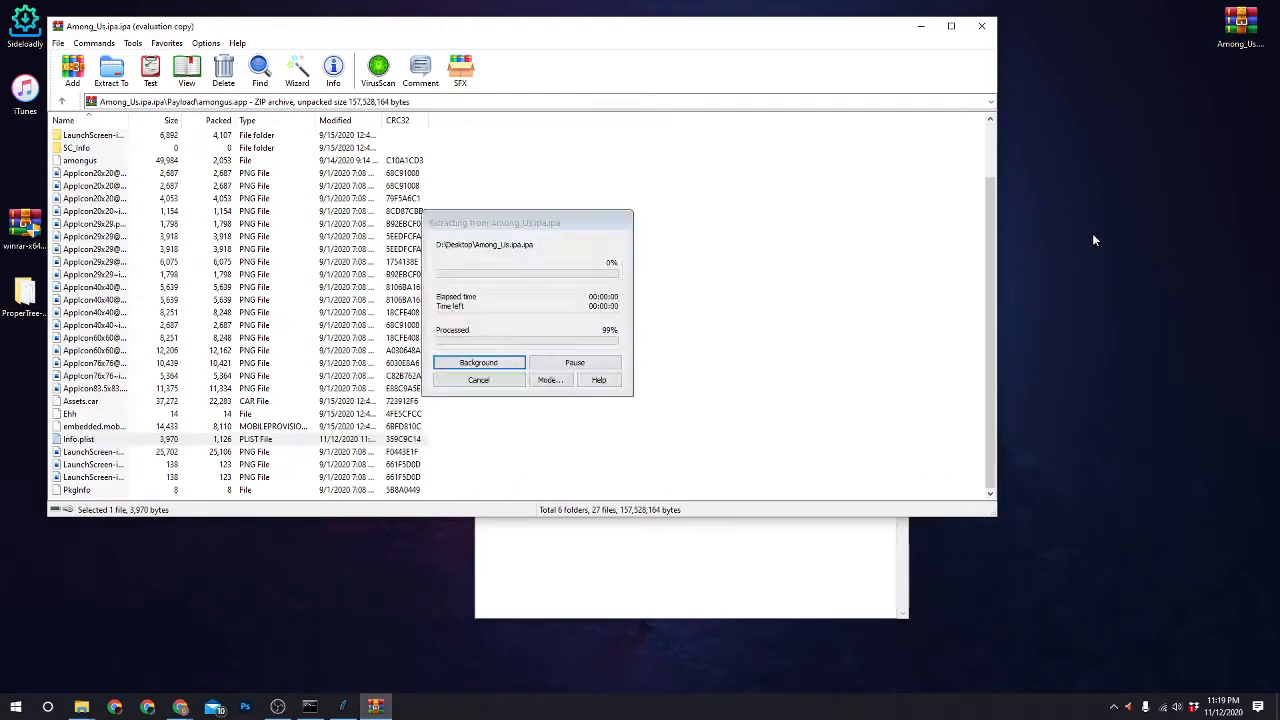
{"action": "left_click", "coordinate": [620, 246]}
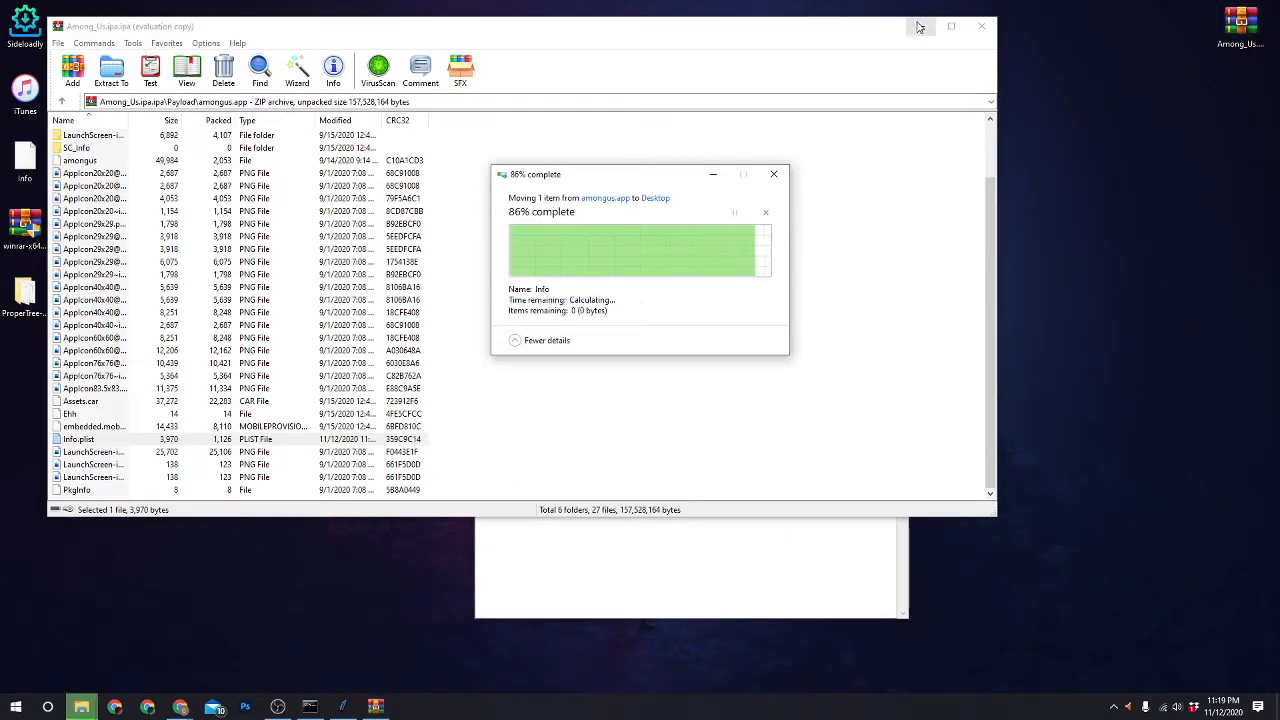
{"action": "left_click", "coordinate": [918, 26]}
Set the extracted Info file beside the ProperTree window and open it from the Desktop in ProperTree
{"action": "left_click_drag", "start_coordinate": [706, 174], "coordinate": [757, 150]}
{"action": "left_click_drag", "start_coordinate": [25, 160], "coordinate": [417, 235]}
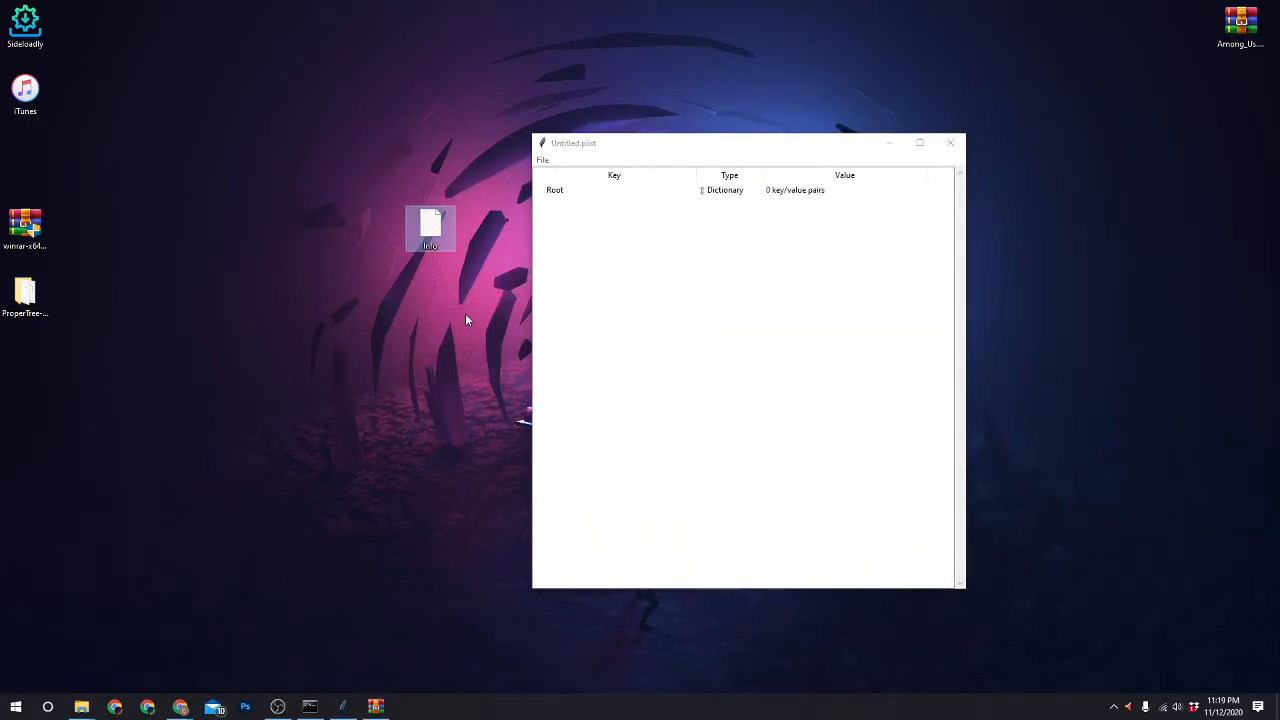
{"action": "left_click", "coordinate": [542, 160]}
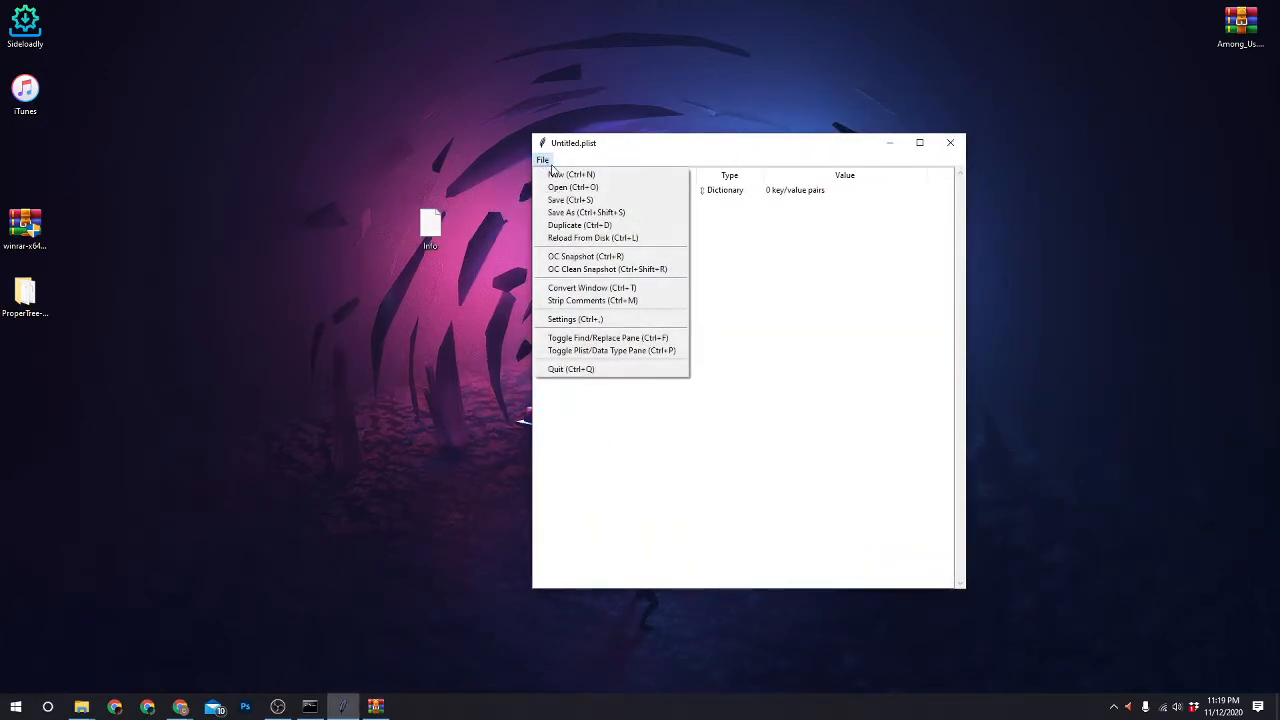
{"action": "left_click", "coordinate": [565, 188]}
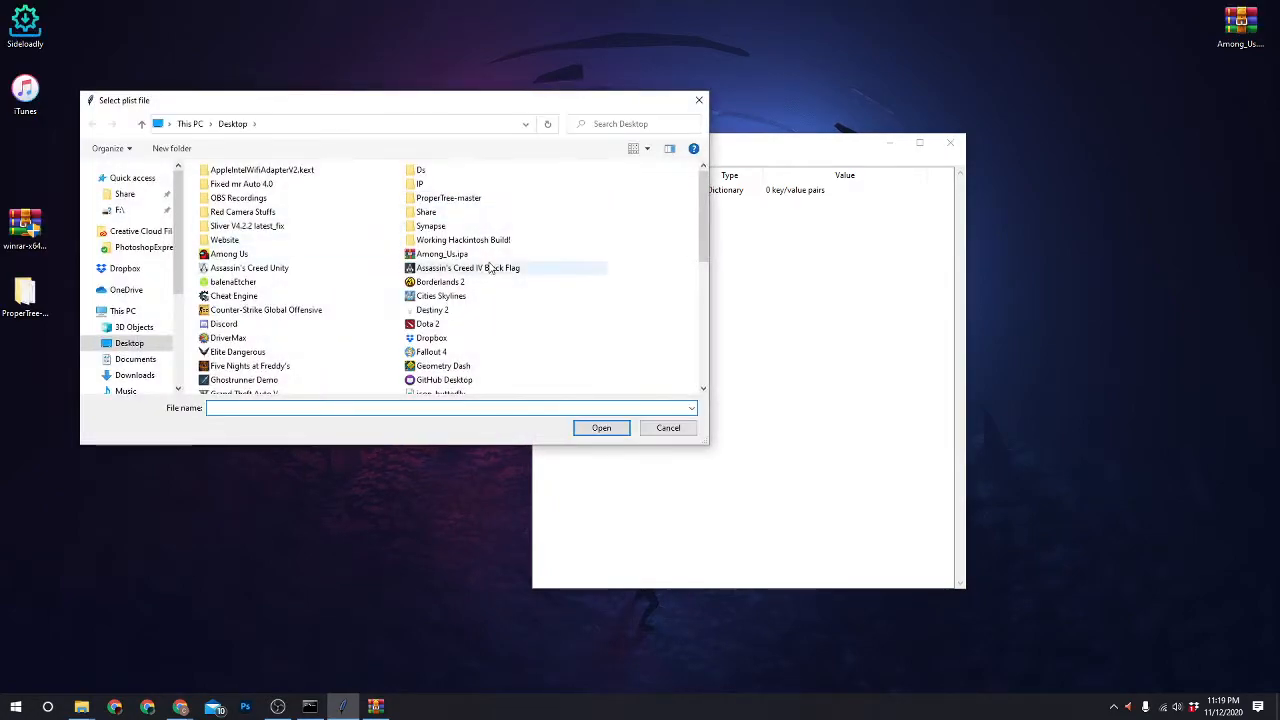
{"action": "scroll", "coordinate": [400, 285], "scroll_direction": "down", "scroll_amount": 4}
{"action": "left_click", "coordinate": [300, 246]}
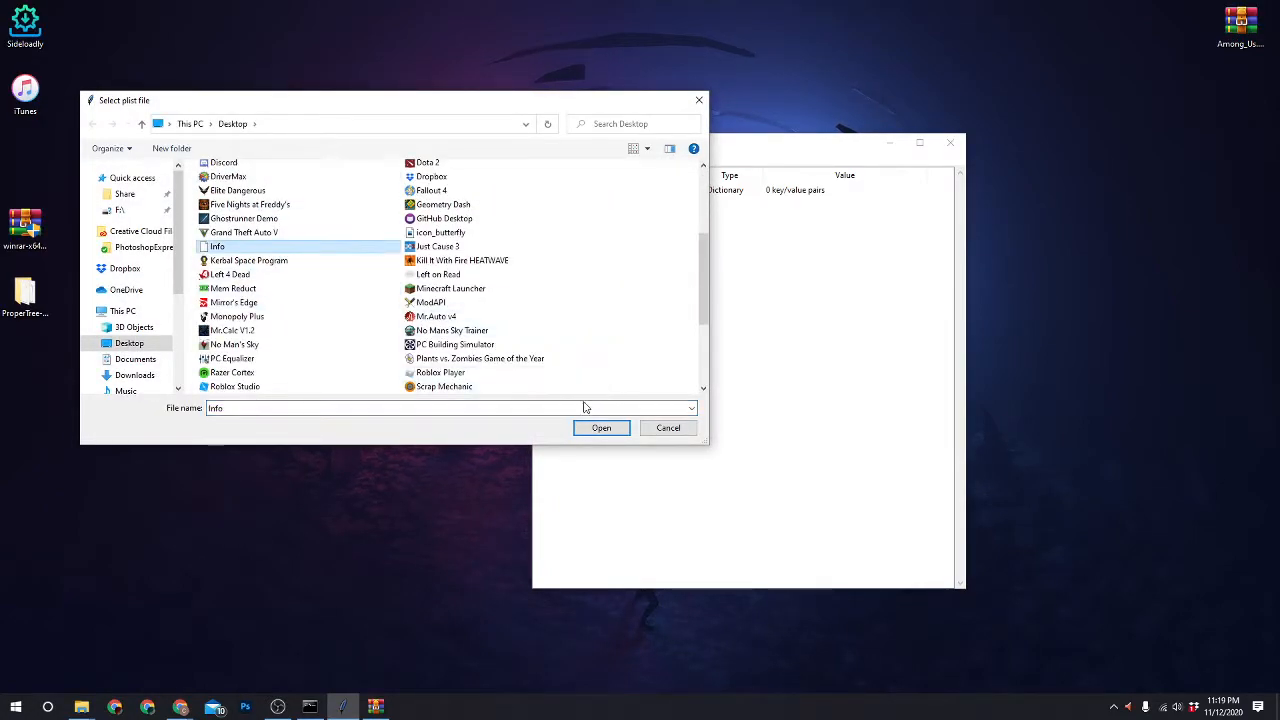
{"action": "left_click", "coordinate": [601, 428]}
{"action": "left_click_drag", "start_coordinate": [621, 148], "coordinate": [650, 77]}
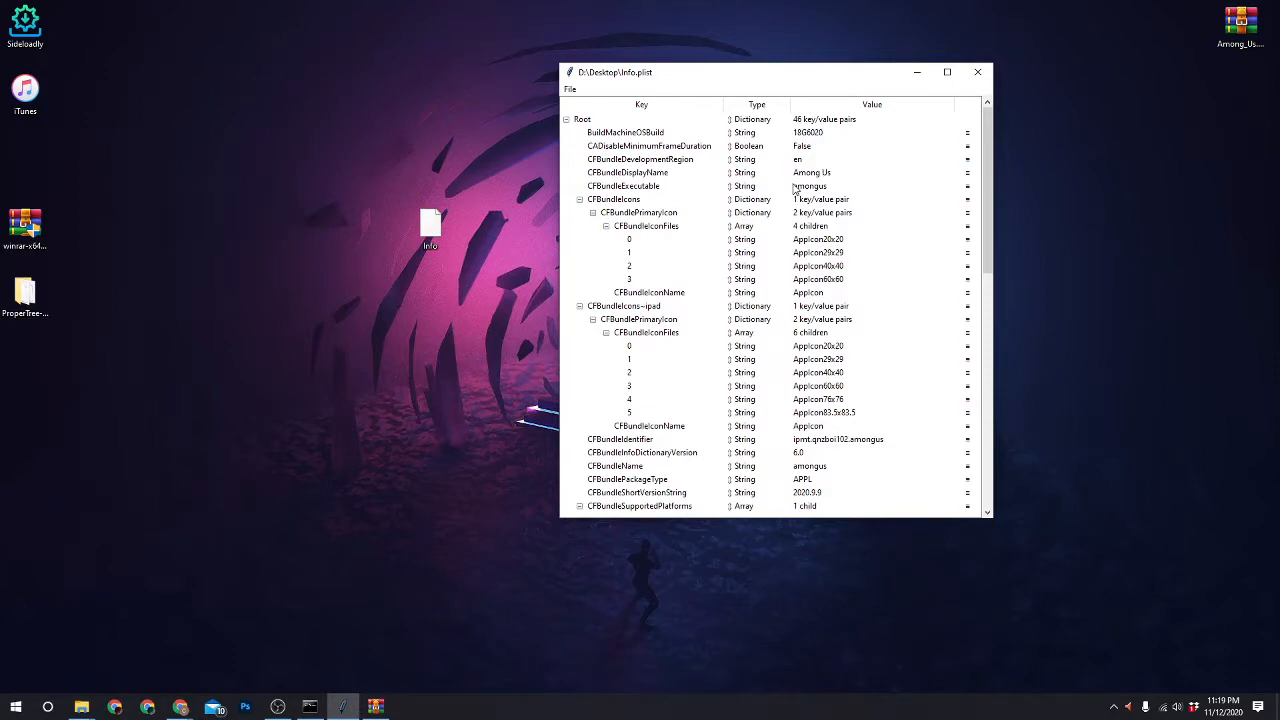
Open the CFBundleDisplayName and CFBundleIdentifier values for editing to review the app's display name and bundle identifier
{"action": "left_click", "coordinate": [830, 174]}
{"action": "left_click", "coordinate": [830, 174]}
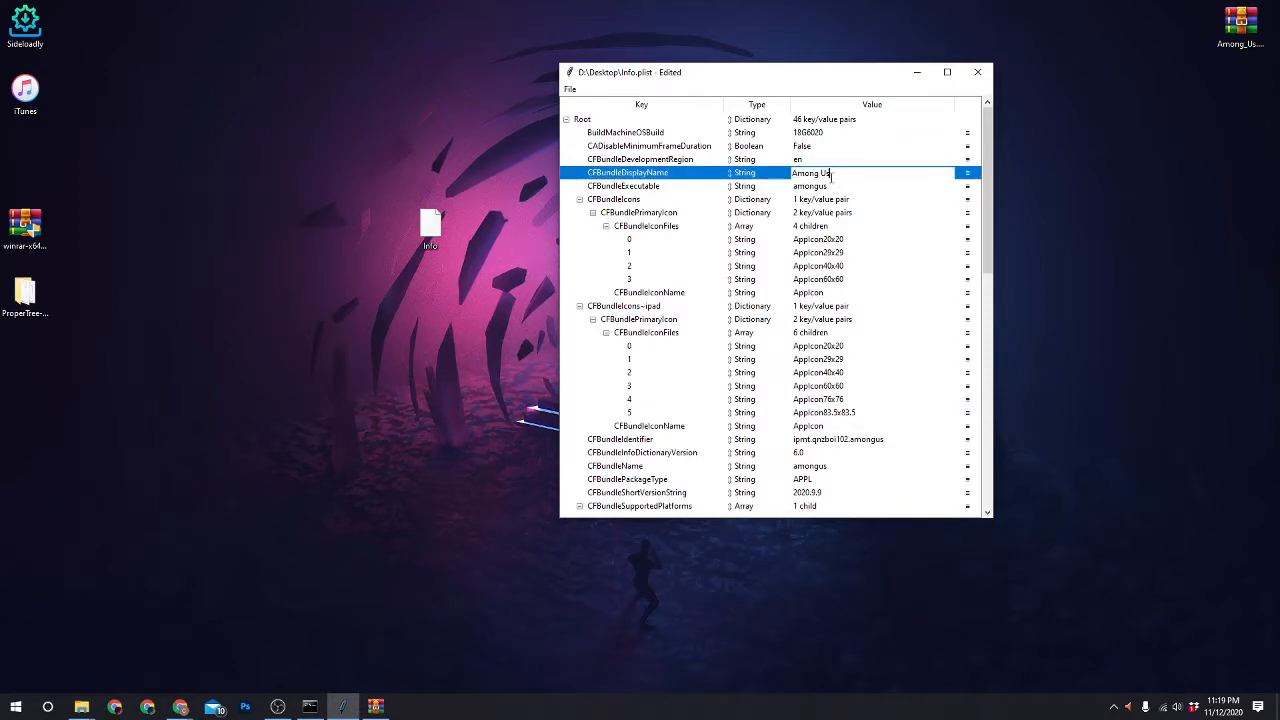
{"action": "double_click", "coordinate": [810, 442]}
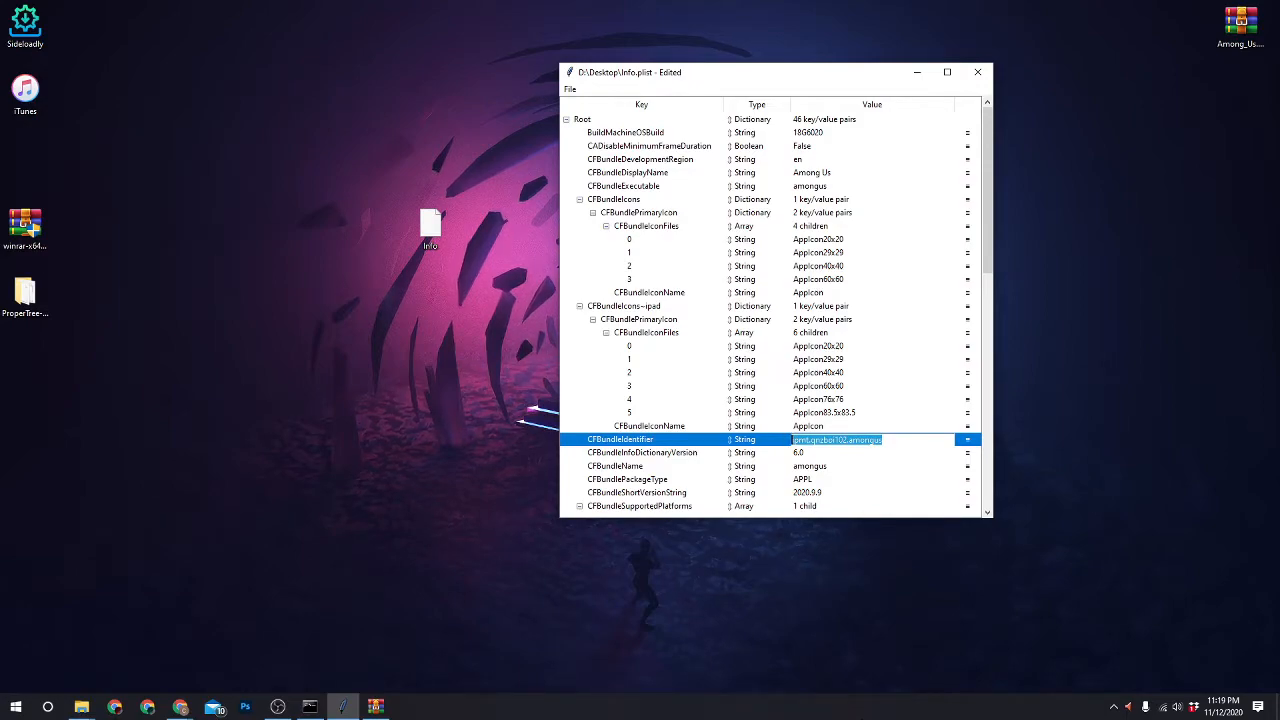
{"action": "left_click", "coordinate": [912, 446]}
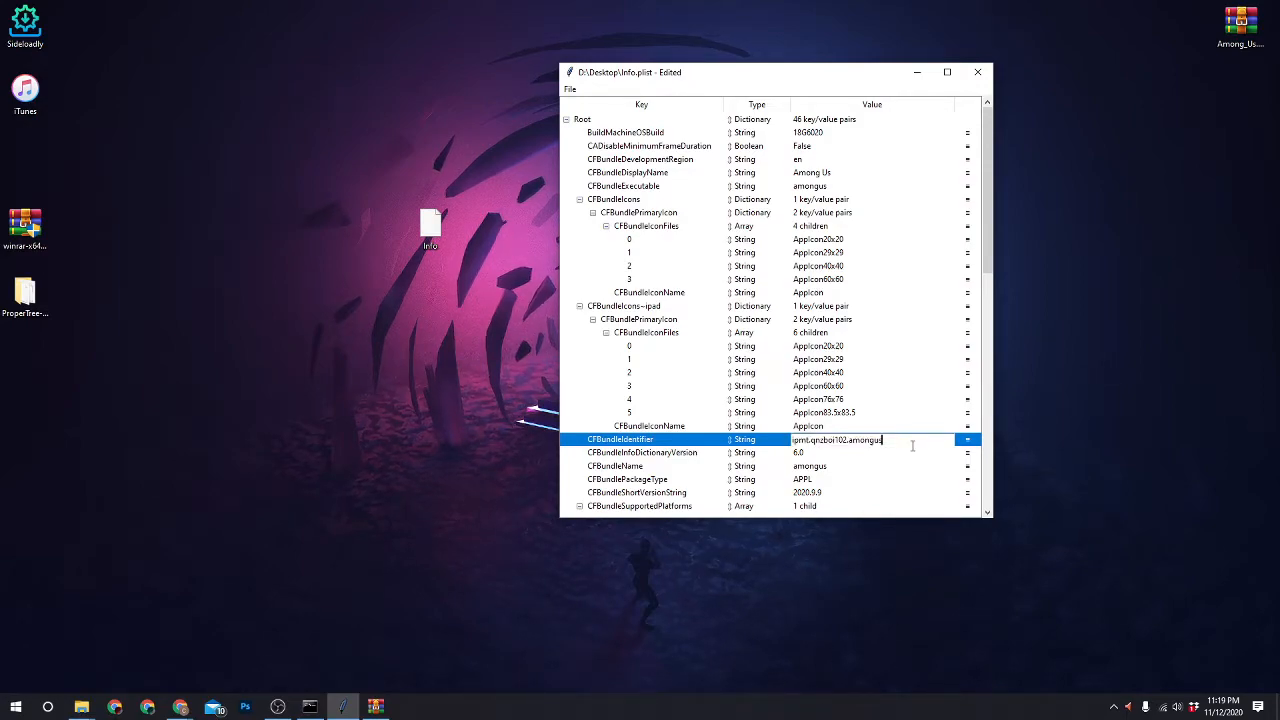
{"action": "double_click", "coordinate": [803, 176]}
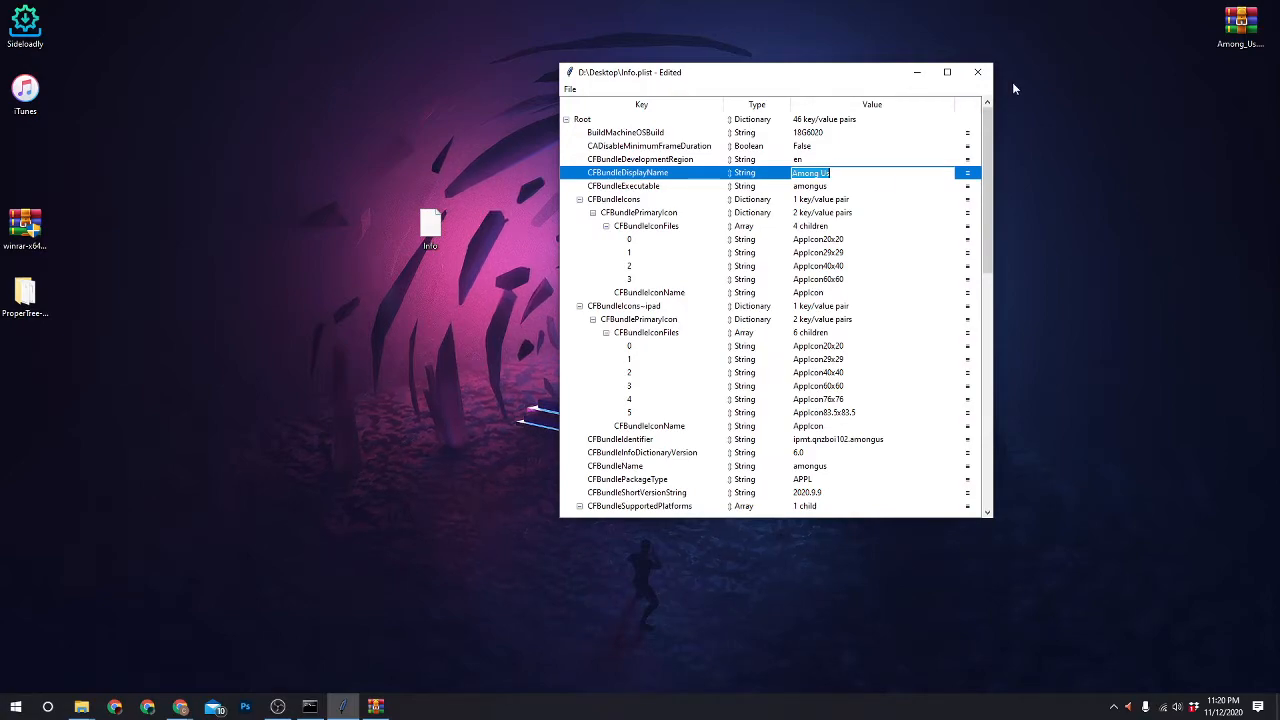
{"action": "double_click", "coordinate": [845, 440]}
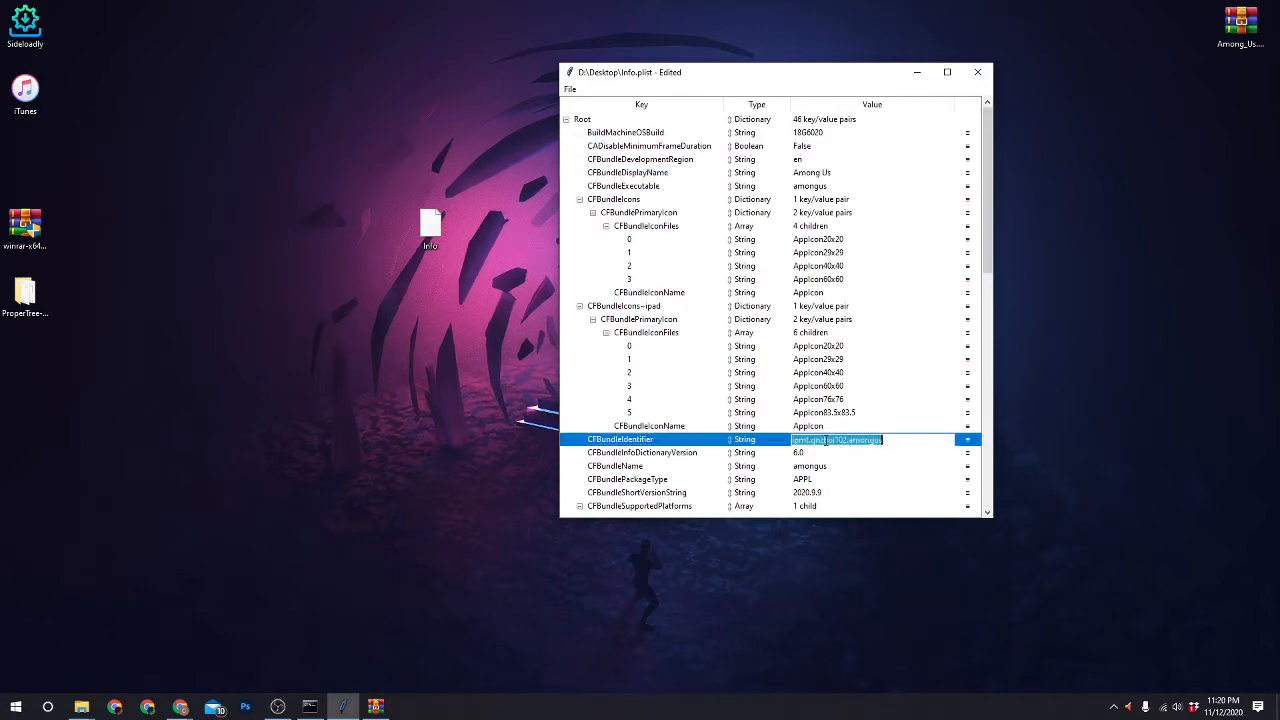
{"action": "left_click", "coordinate": [785, 428]}
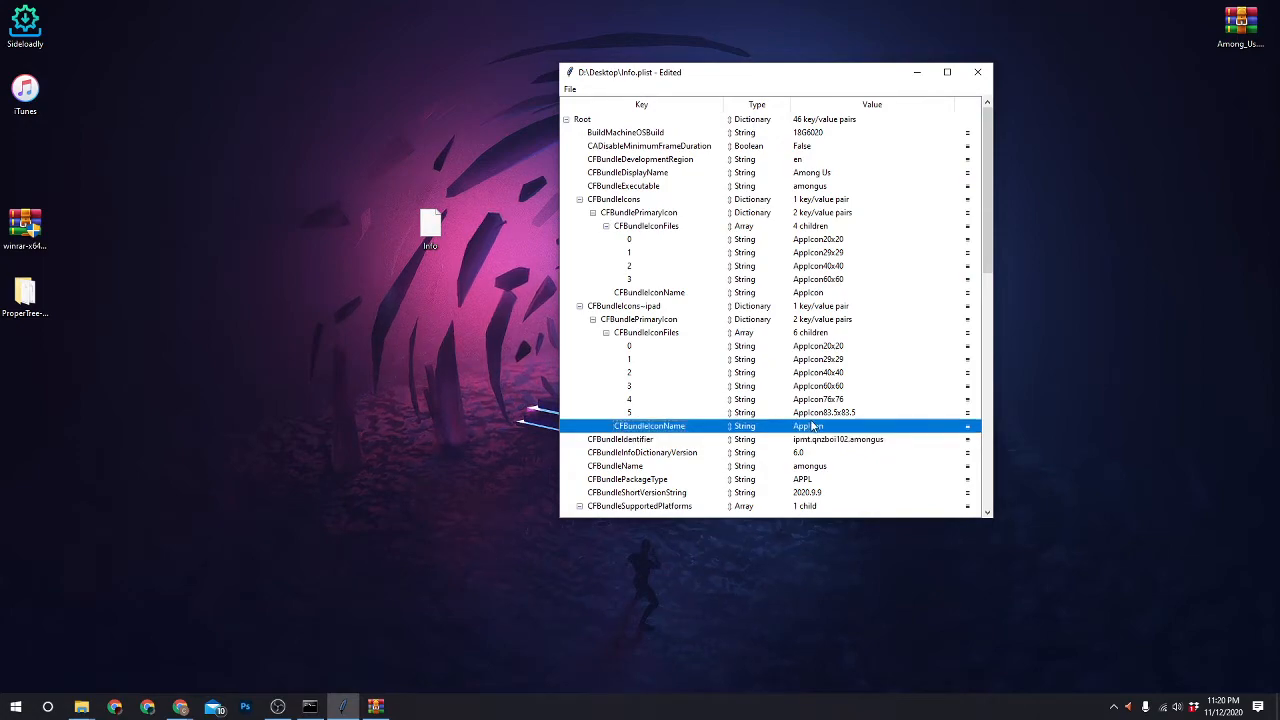
Save Info.plist and close the ProperTree window
{"action": "left_click", "coordinate": [569, 90]}
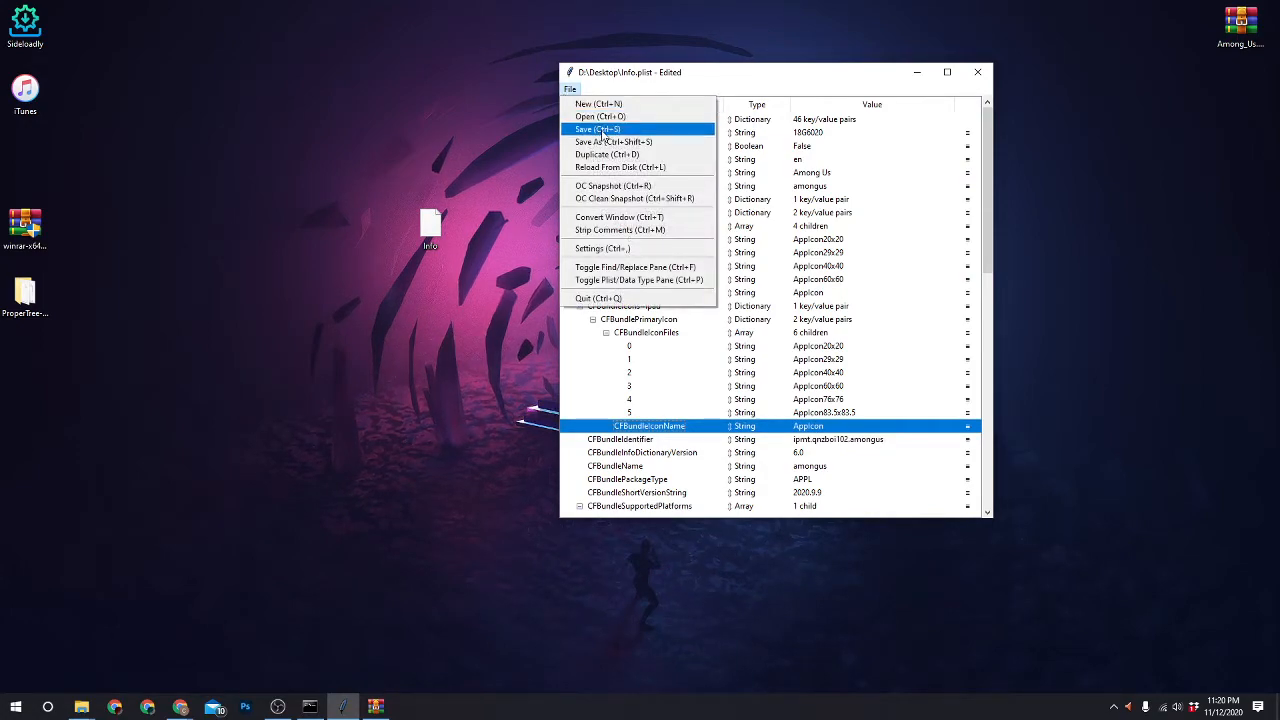
{"action": "left_click", "coordinate": [603, 130]}
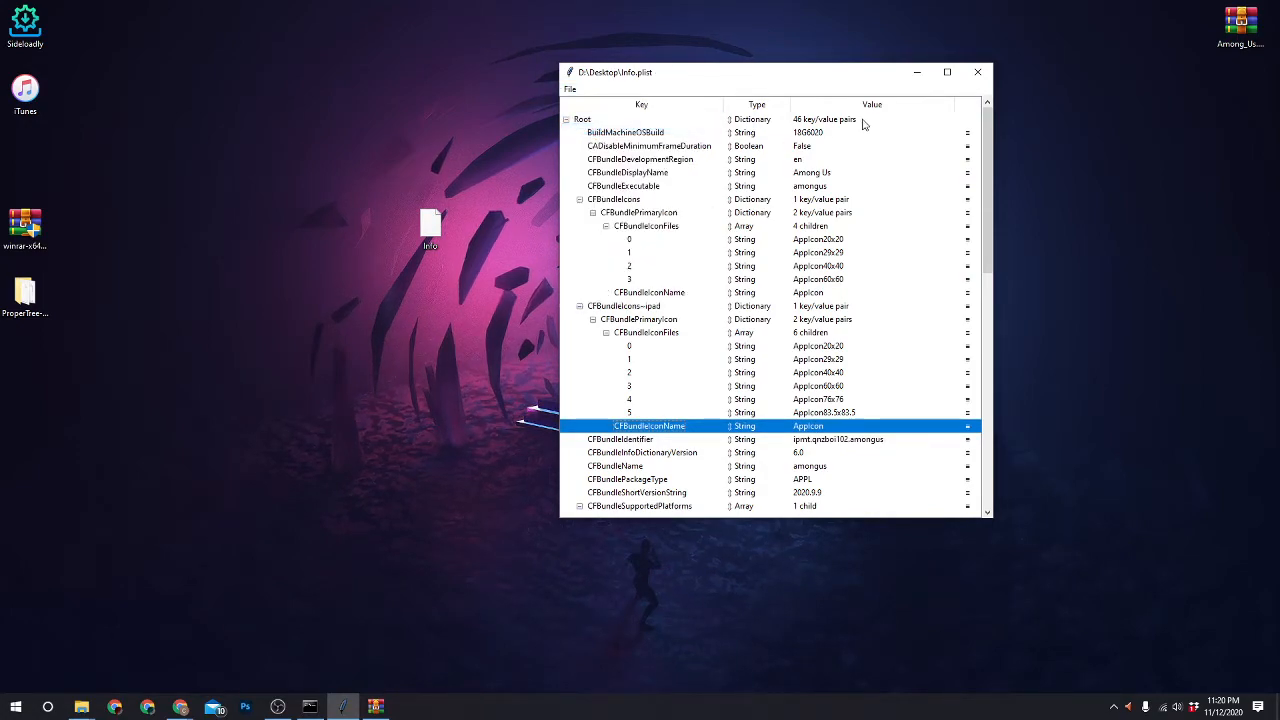
{"action": "left_click", "coordinate": [977, 76]}
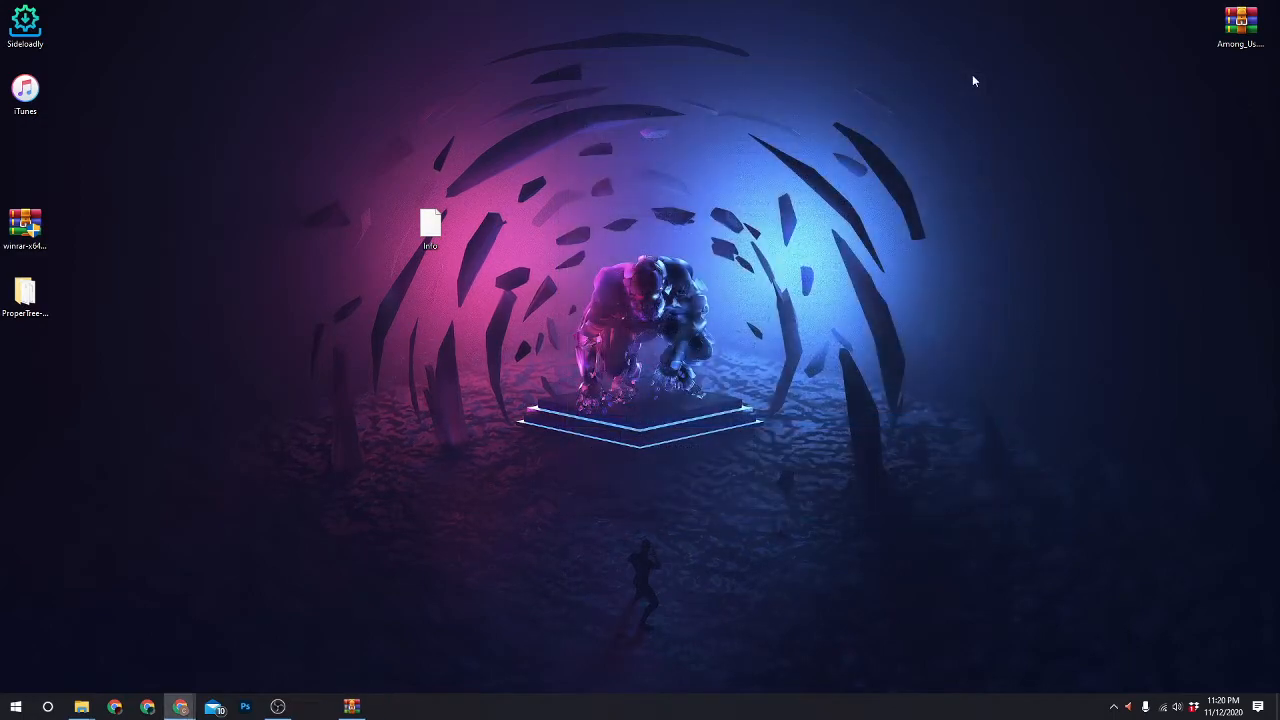
Add the edited Info file from the desktop back into the archive's Payload\amongus.app folder in WinRAR, replacing the existing Info.plist
{"action": "left_click_drag", "start_coordinate": [453, 242], "coordinate": [603, 230]}
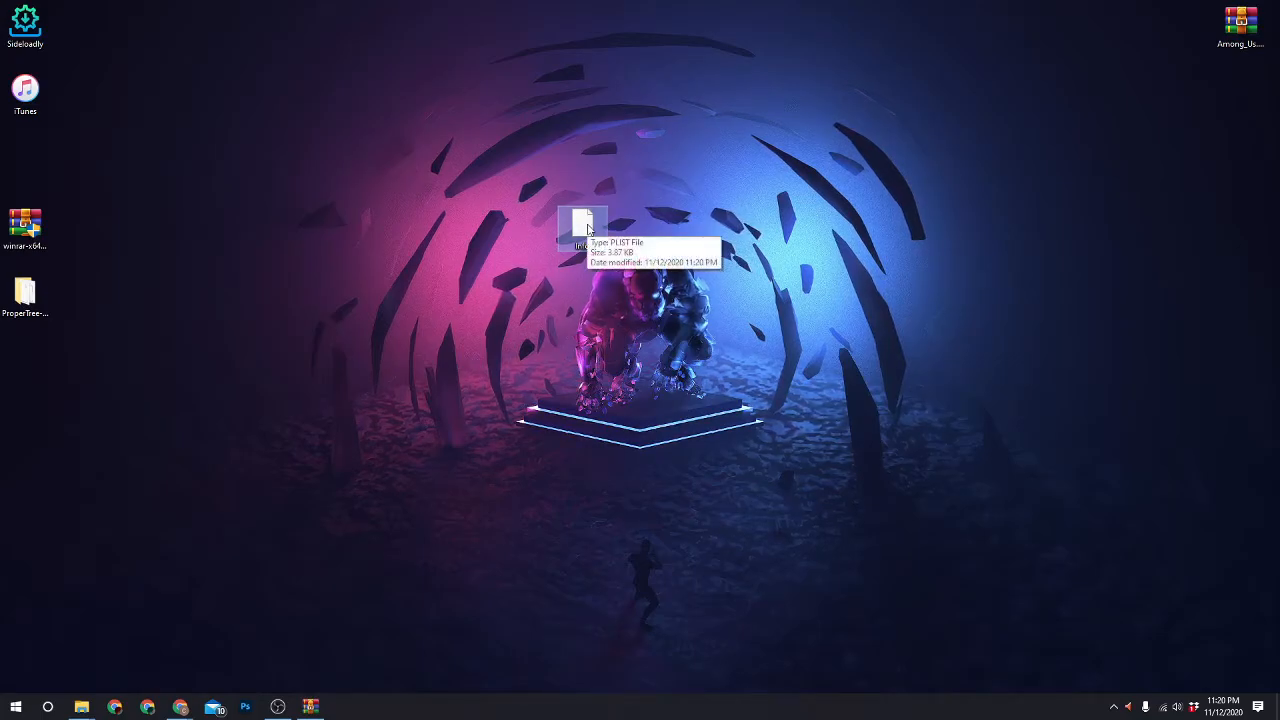
{"action": "left_click", "coordinate": [310, 707]}
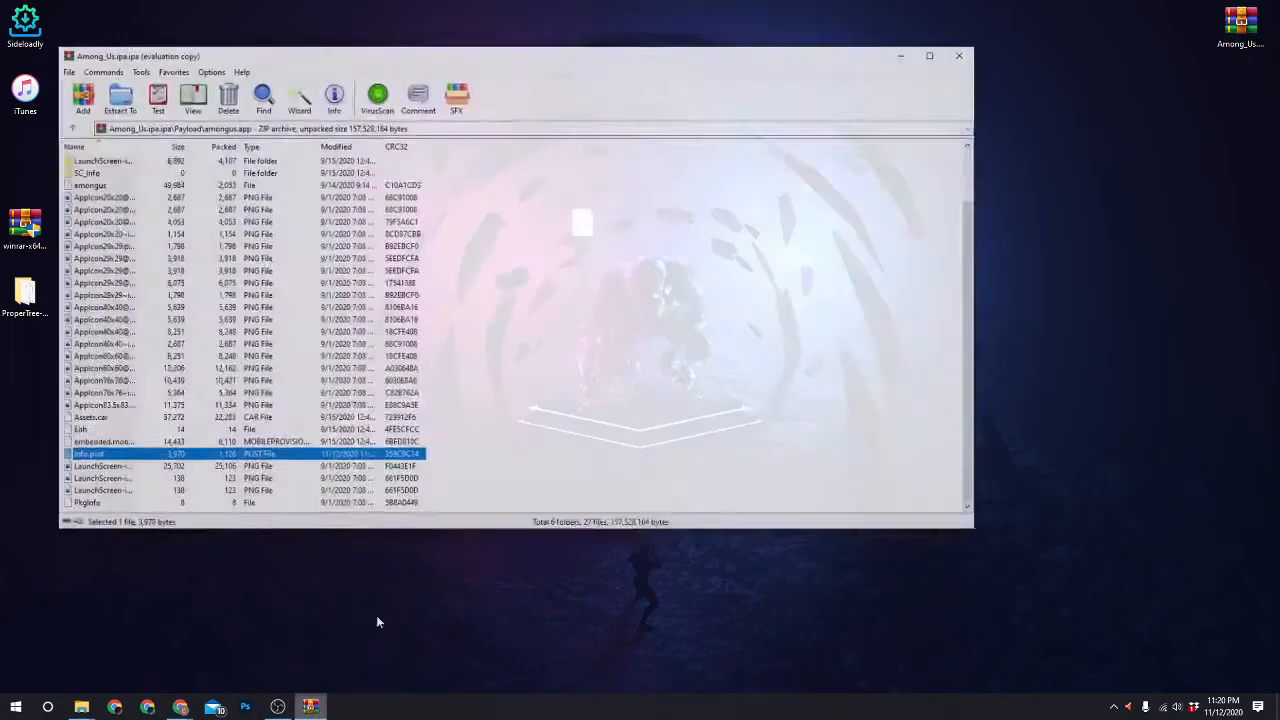
{"action": "left_click_drag", "start_coordinate": [486, 32], "coordinate": [1130, 116]}
{"action": "left_click_drag", "start_coordinate": [729, 520], "coordinate": [518, 238]}
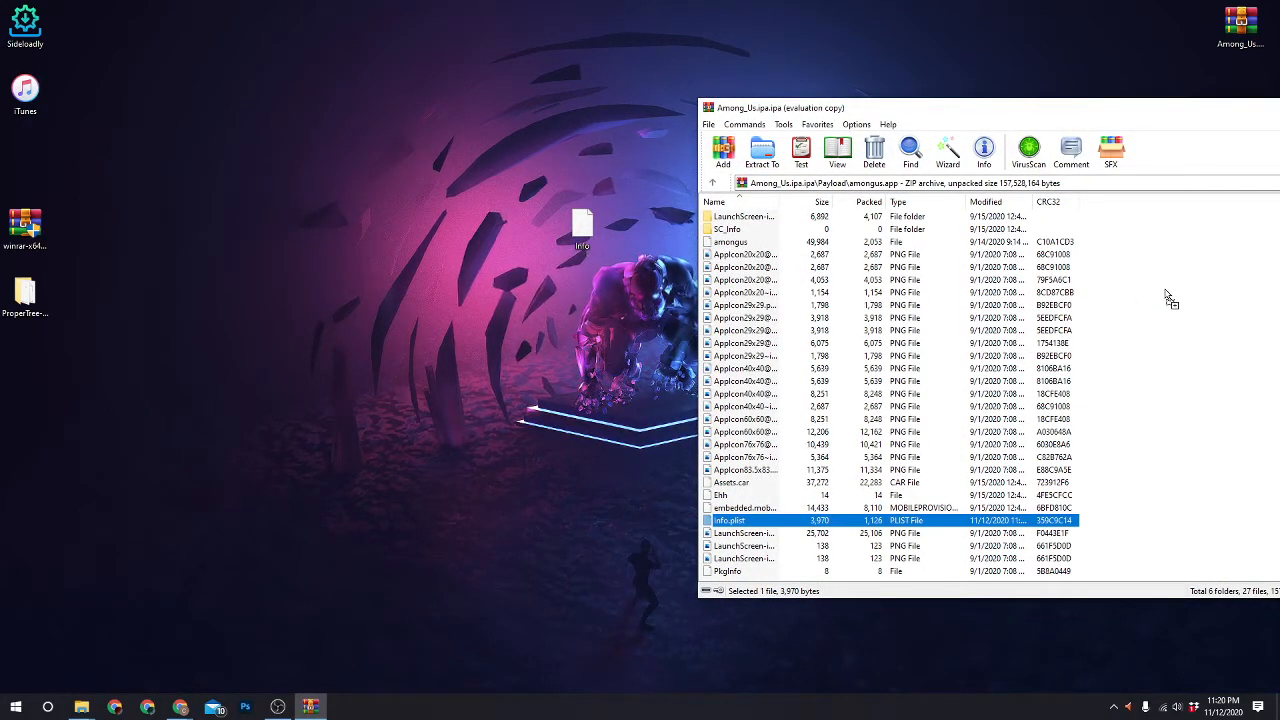
{"action": "left_click_drag", "start_coordinate": [1170, 300], "coordinate": [1170, 300]}
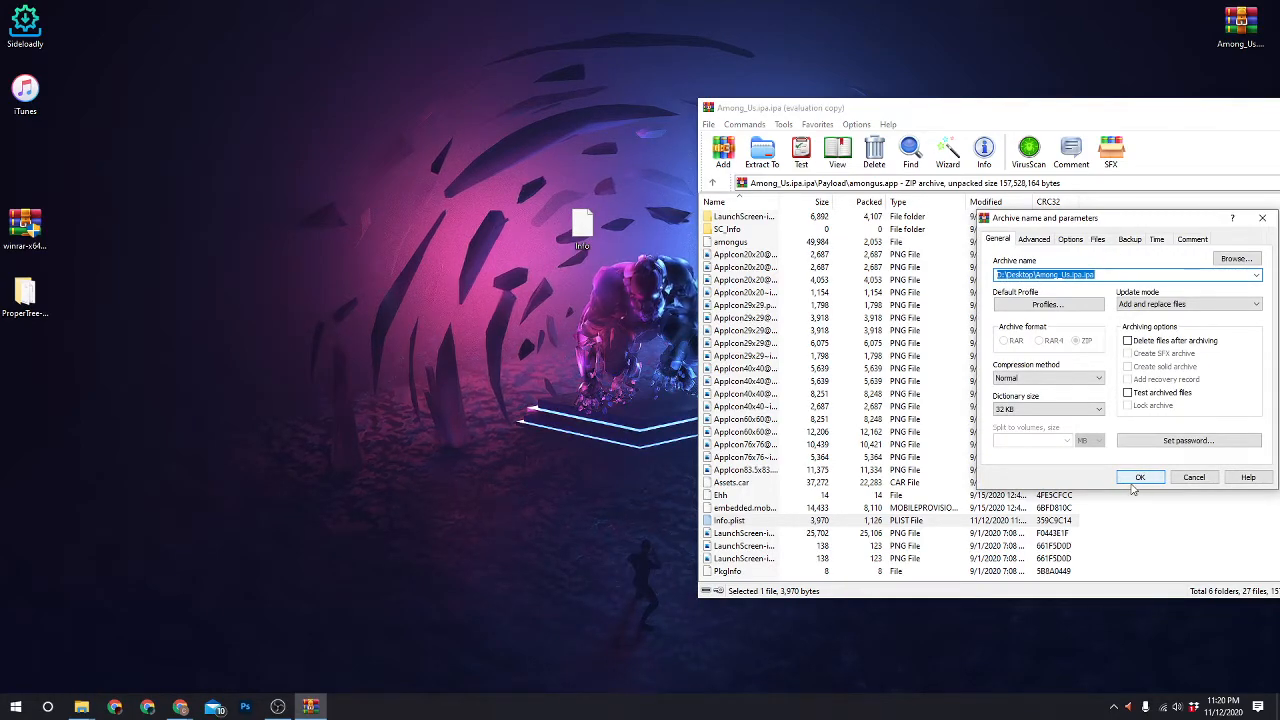
{"action": "left_click", "coordinate": [1140, 479]}
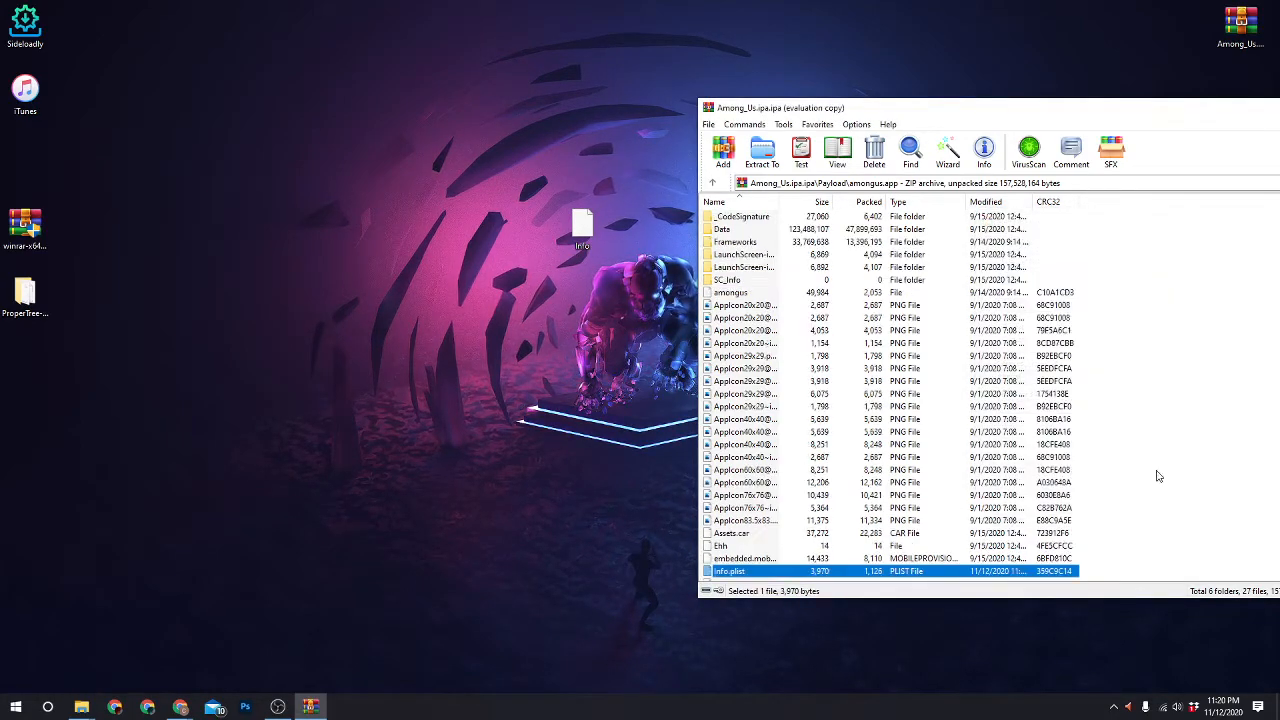
Close the Among_Us.ipa.ipa archive window and select the Among_Us IPA file on the desktop
{"action": "left_click_drag", "start_coordinate": [1068, 116], "coordinate": [450, 139]}
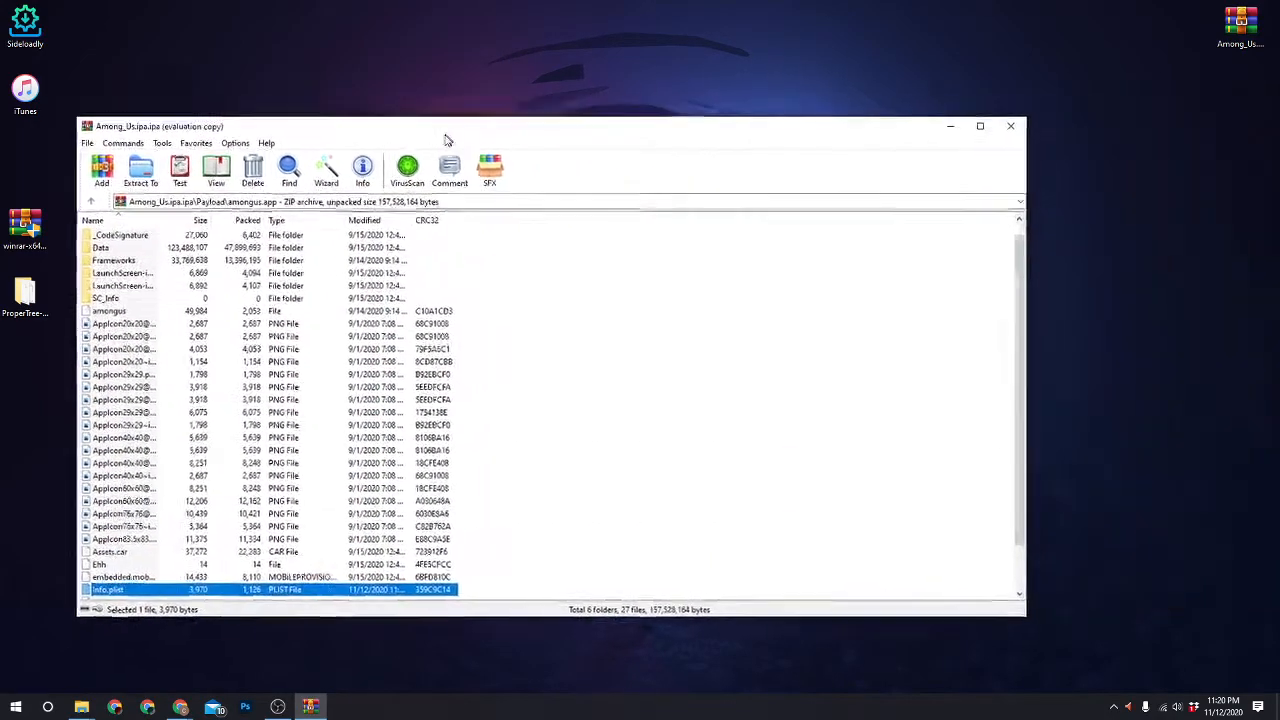
{"action": "left_click", "coordinate": [1013, 125]}
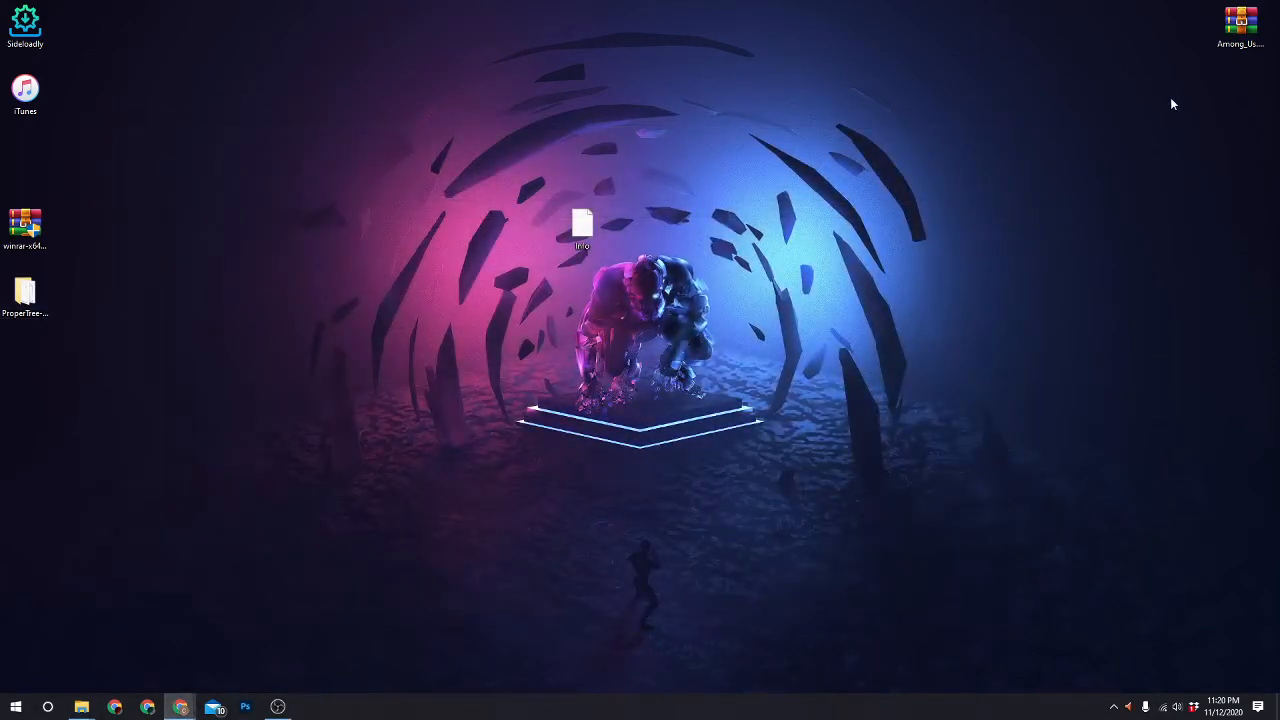
{"action": "left_click", "coordinate": [1250, 38]}
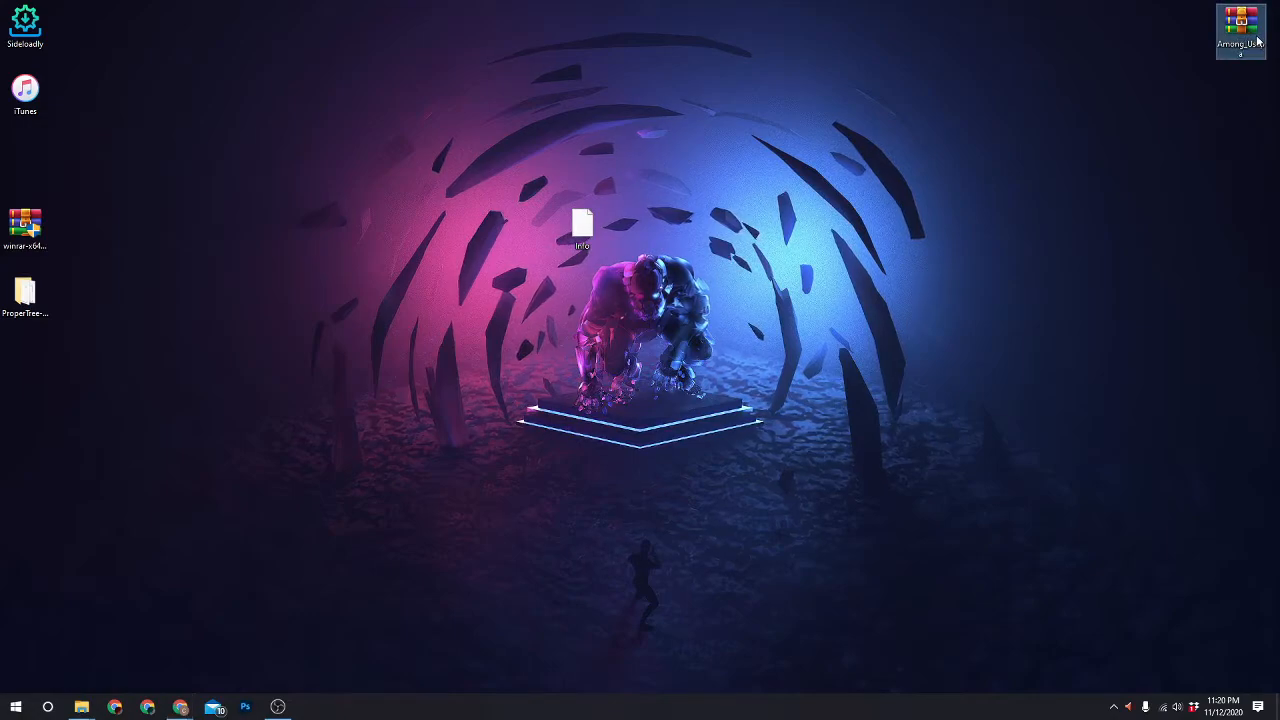